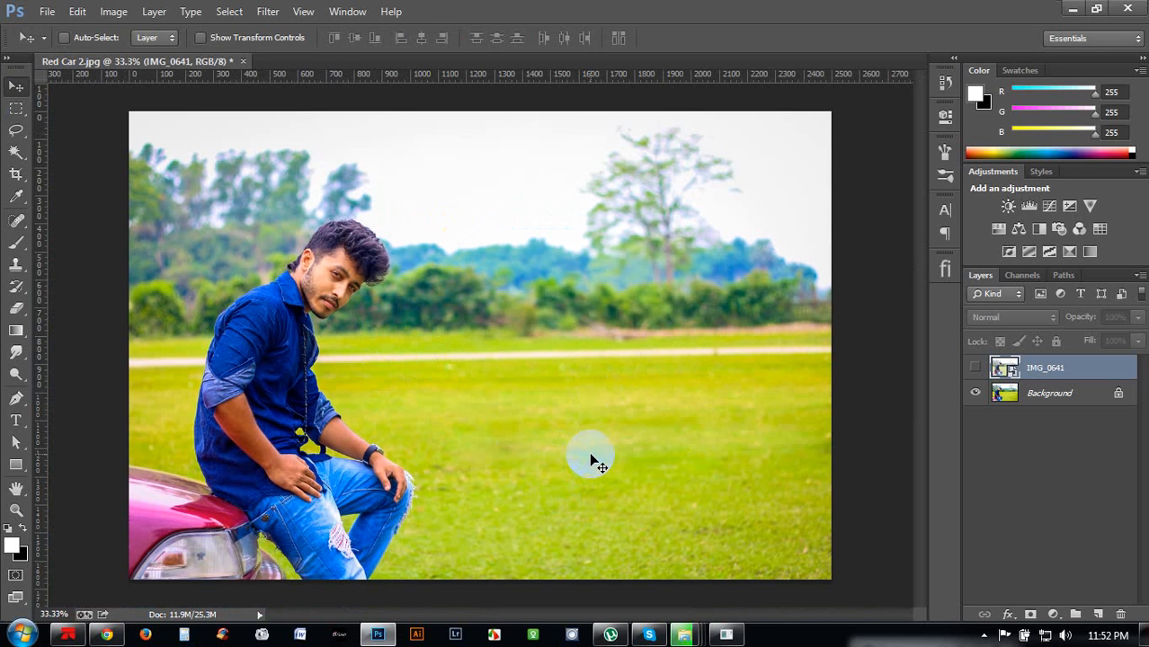
- Compare the edited Background photo with the original by toggling the visibility of the IMG_0641 layer
left_click(975, 374)
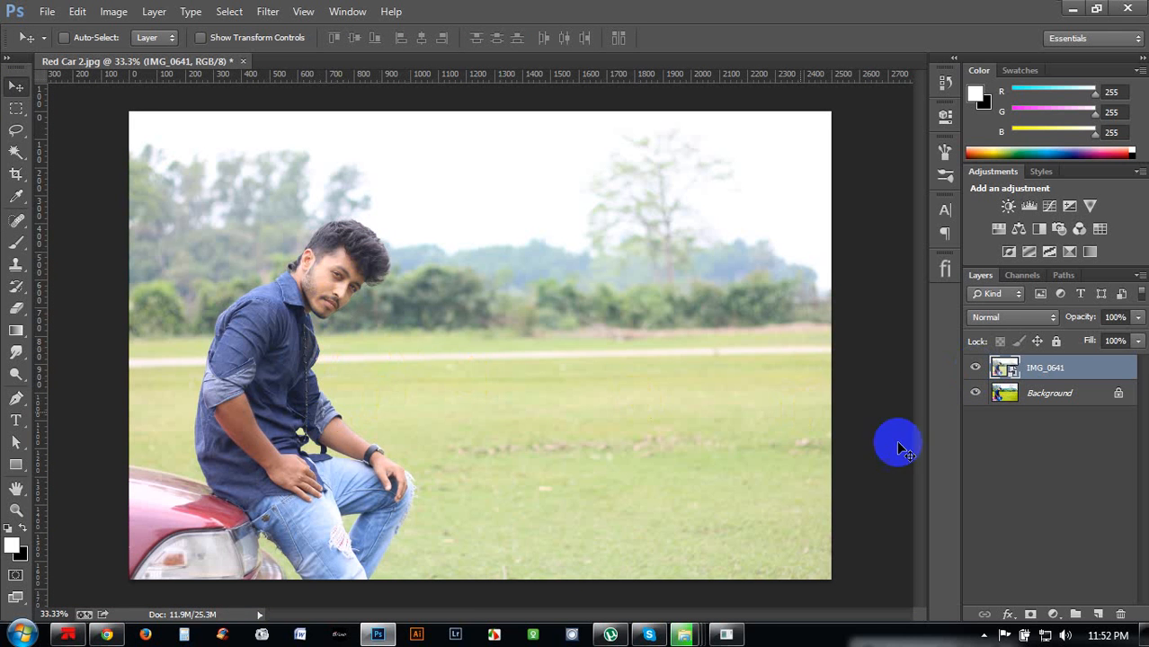
left_click(978, 368)
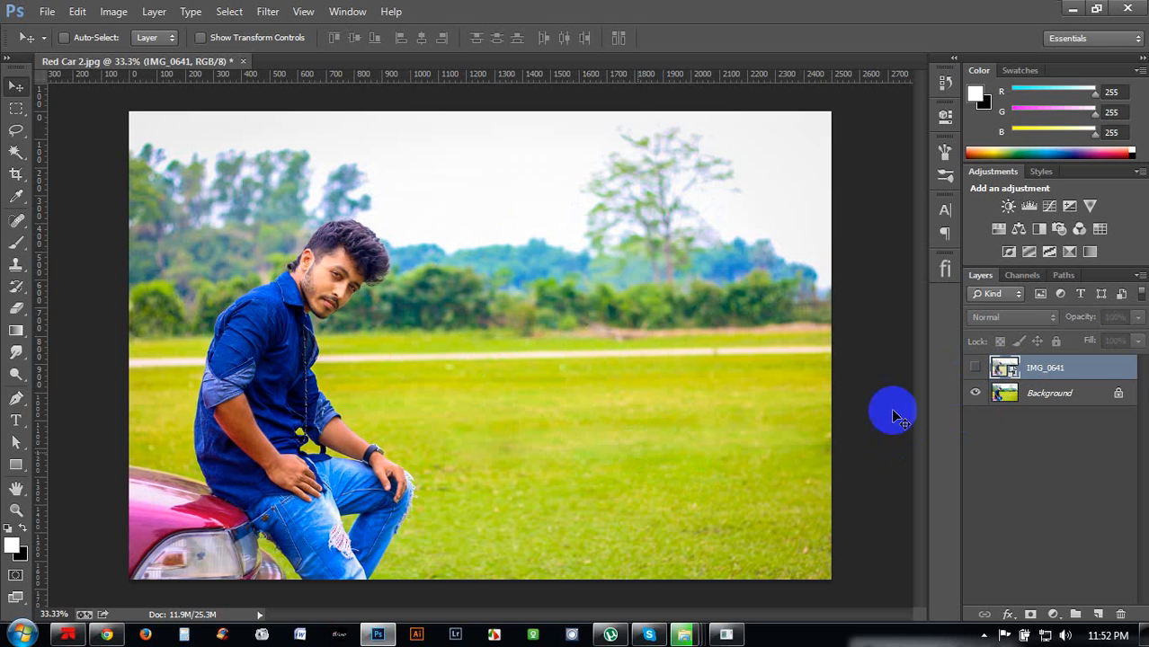
left_click(976, 367)
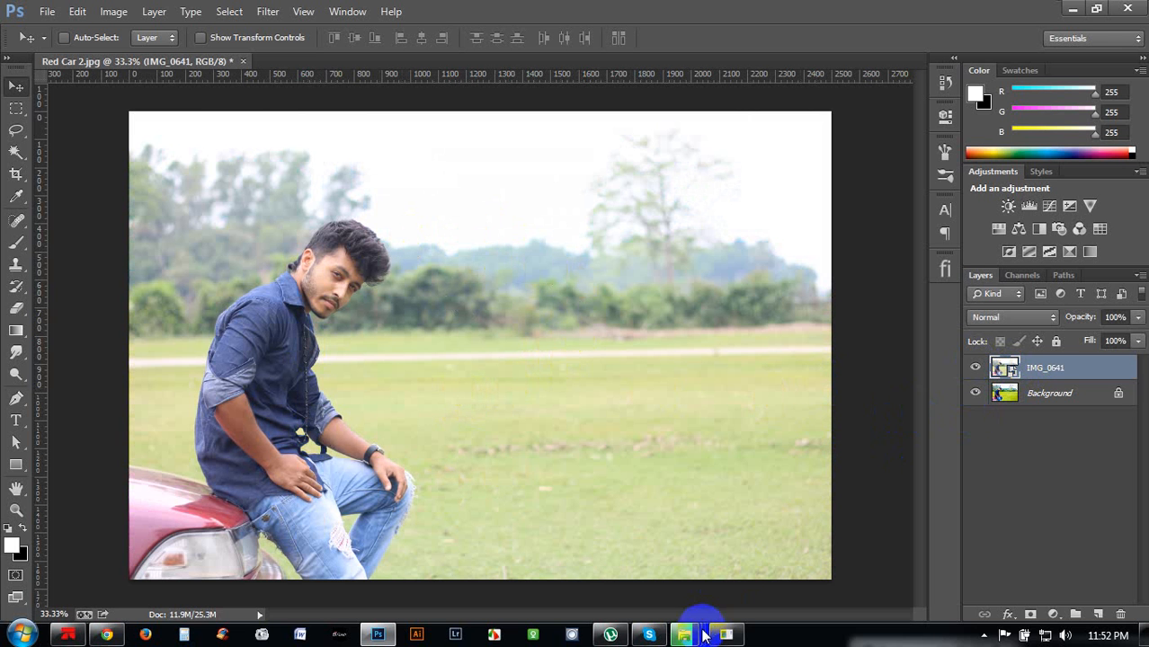
- Switch to Windows Explorer and view the finished photos Red Car and Lonlay Day in the My Shooting photo folder
mouse_move(685, 633)
left_click(837, 564)
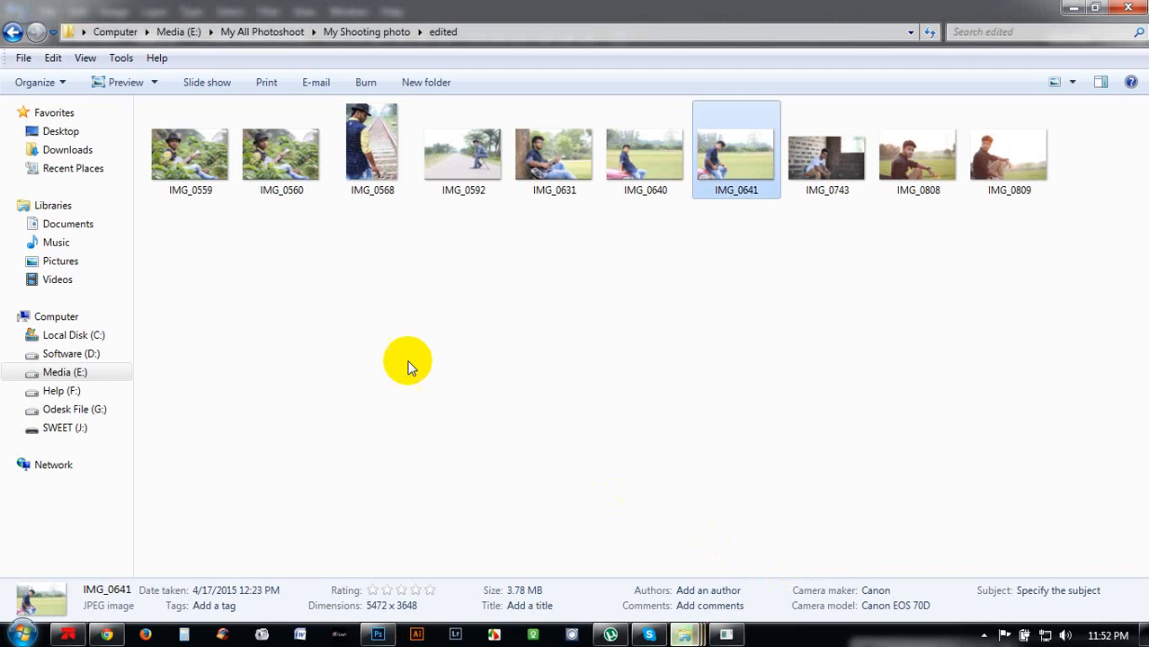
left_click(13, 31)
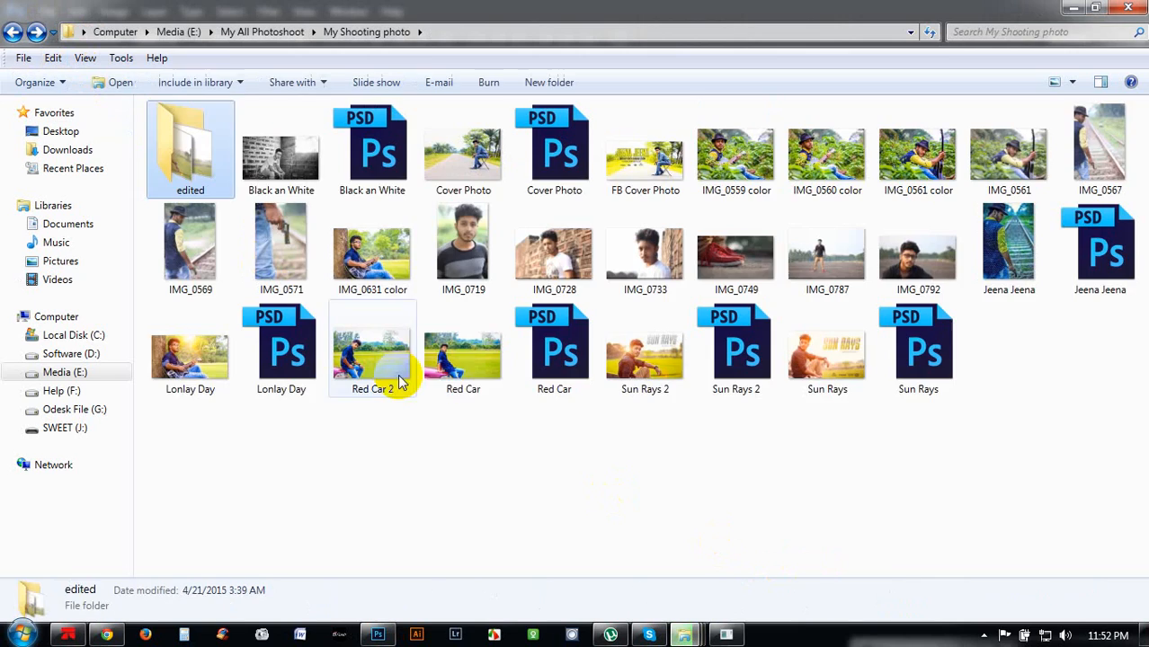
double_click(452, 373)
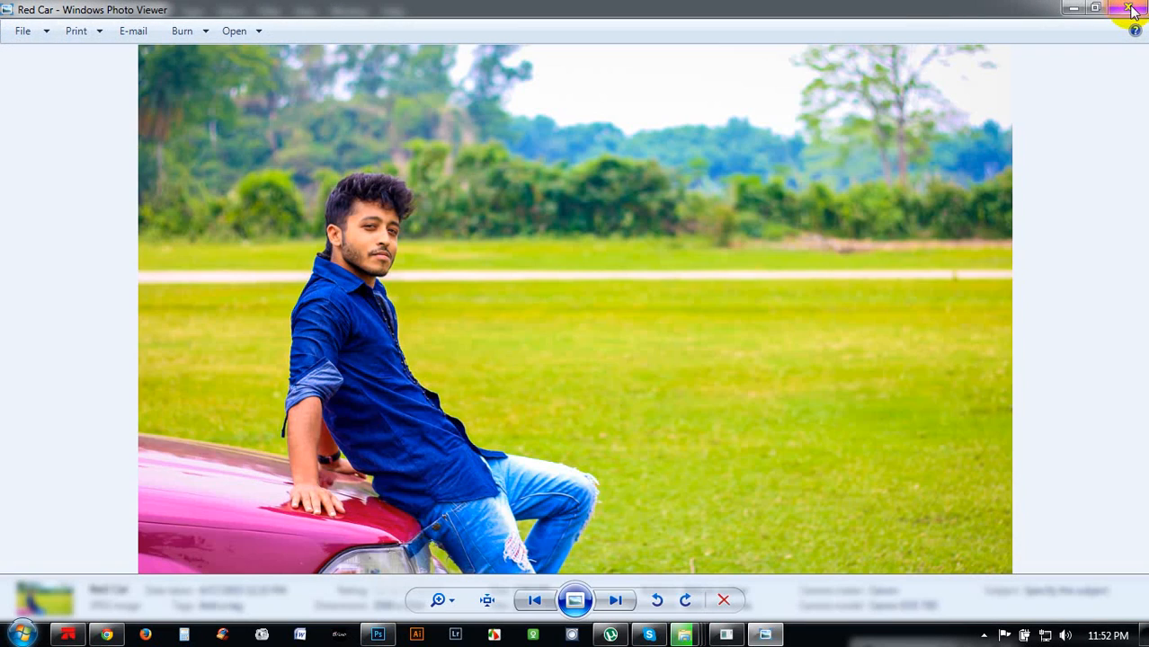
left_click(1129, 8)
double_click(188, 345)
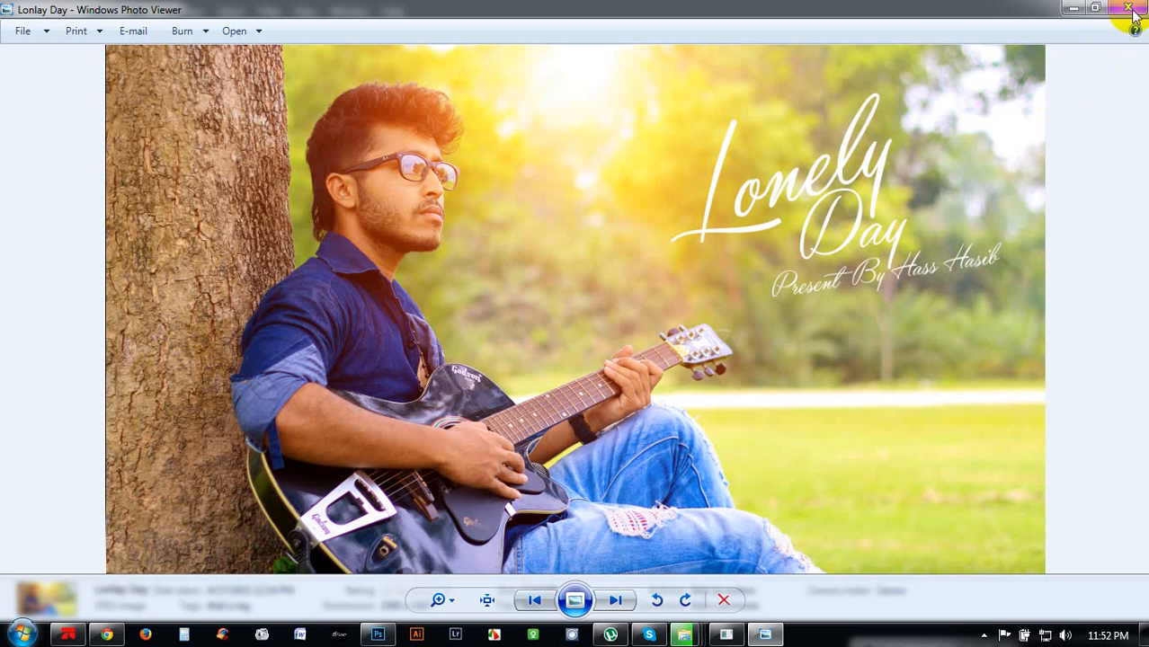
left_click(1131, 8)
- Return to Photoshop and close Red Car 2.jpg without saving the changes
left_click(378, 635)
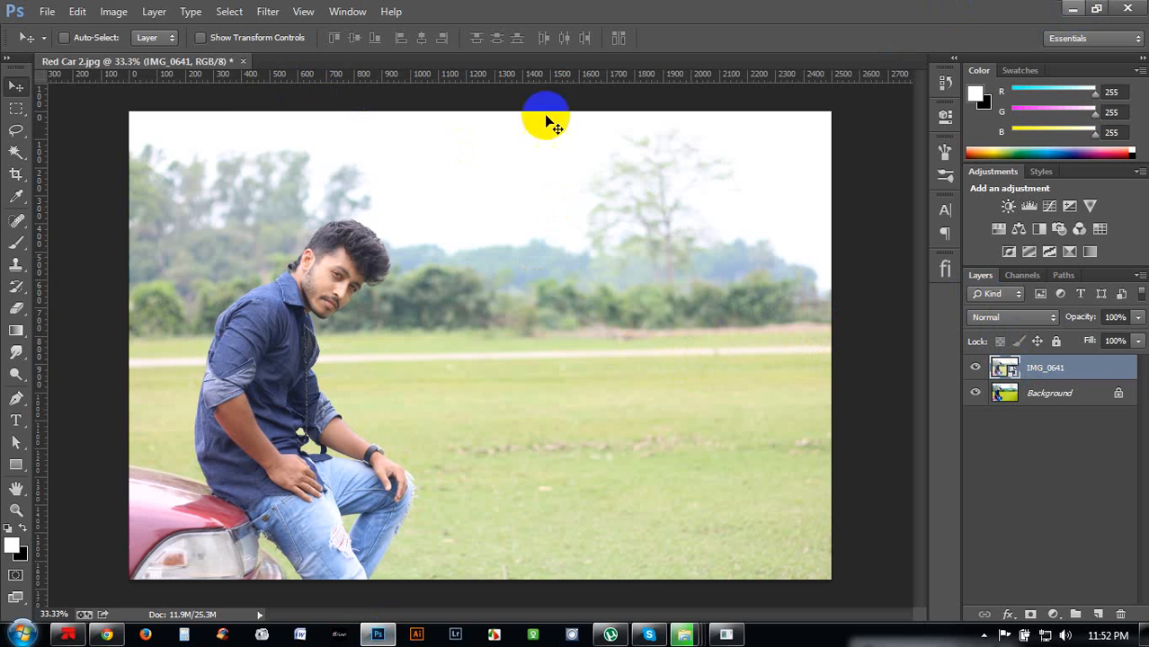
left_click(241, 62)
left_click(572, 252)
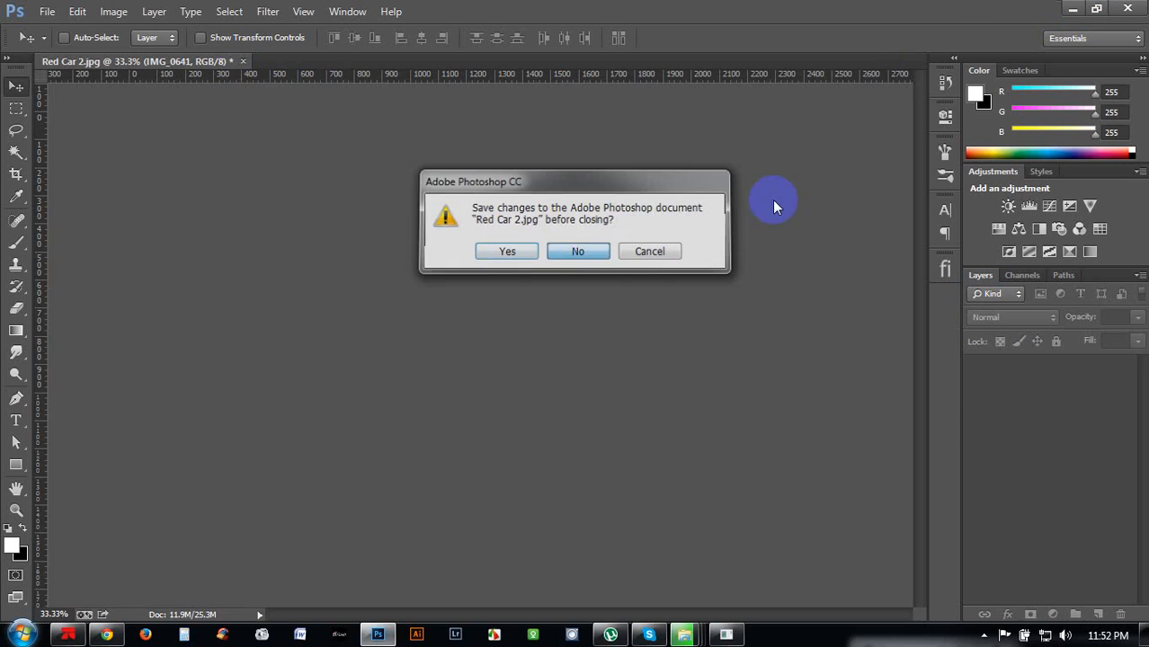
- Open IMG_0641 from the edited folder in Explorer as a new Photoshop document
left_click(1085, 7)
double_click(184, 141)
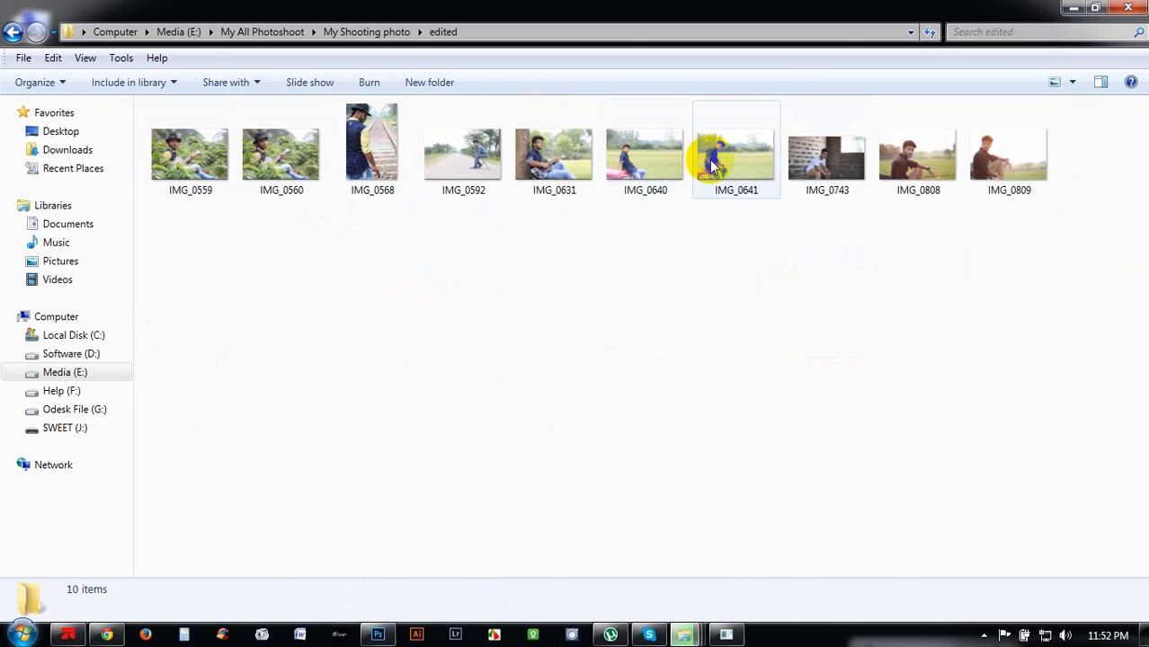
left_click_drag(710, 165, 503, 325)
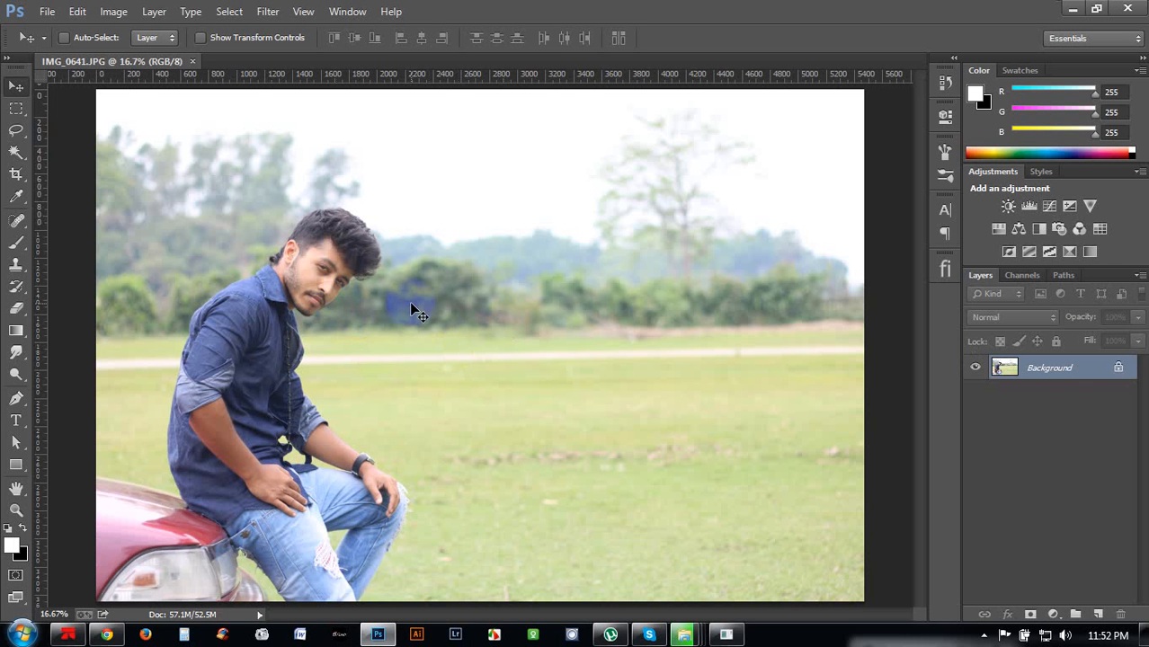
- Remove the dark spot beside the man's ear using the Content-Aware Spot Healing Brush at size 15
key("ctrl+plus")
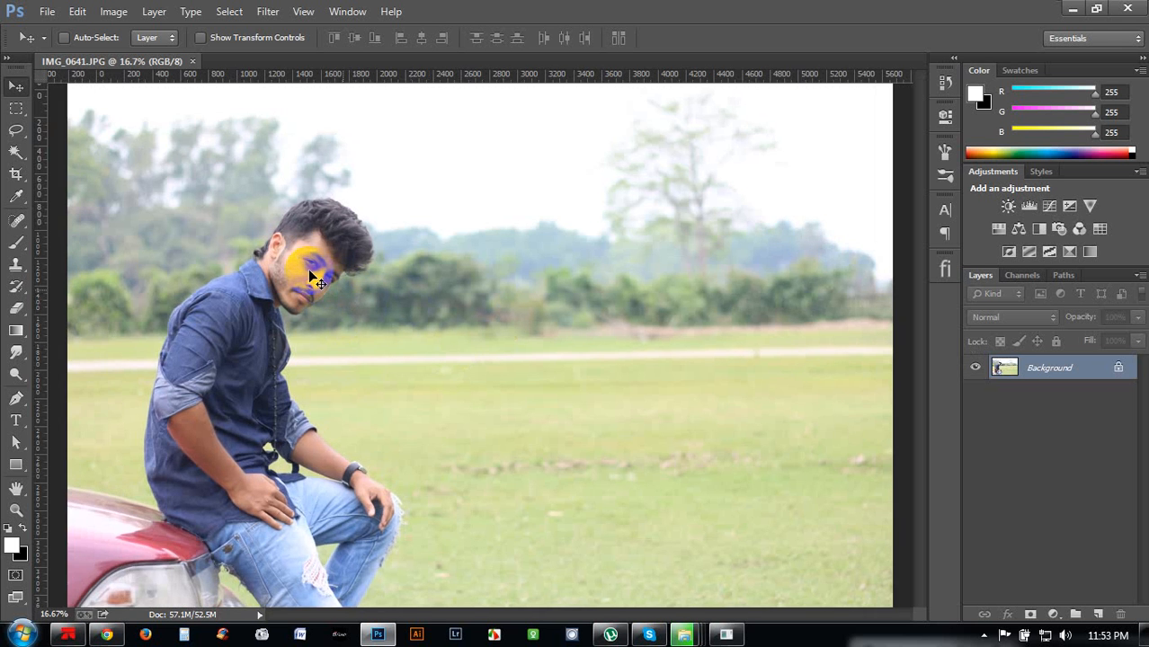
key("ctrl+plus")
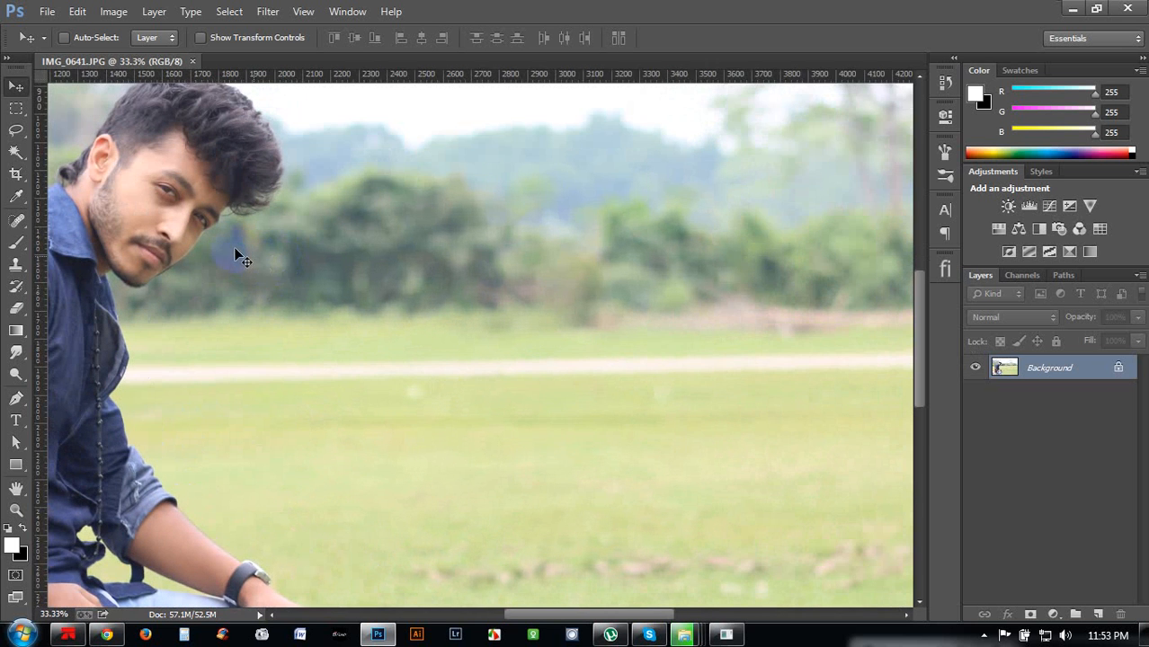
left_click_drag(237, 251, 601, 394)
key("ctrl+plus")
key("ctrl+plus")
key("ctrl+plus")
key("ctrl+plus")
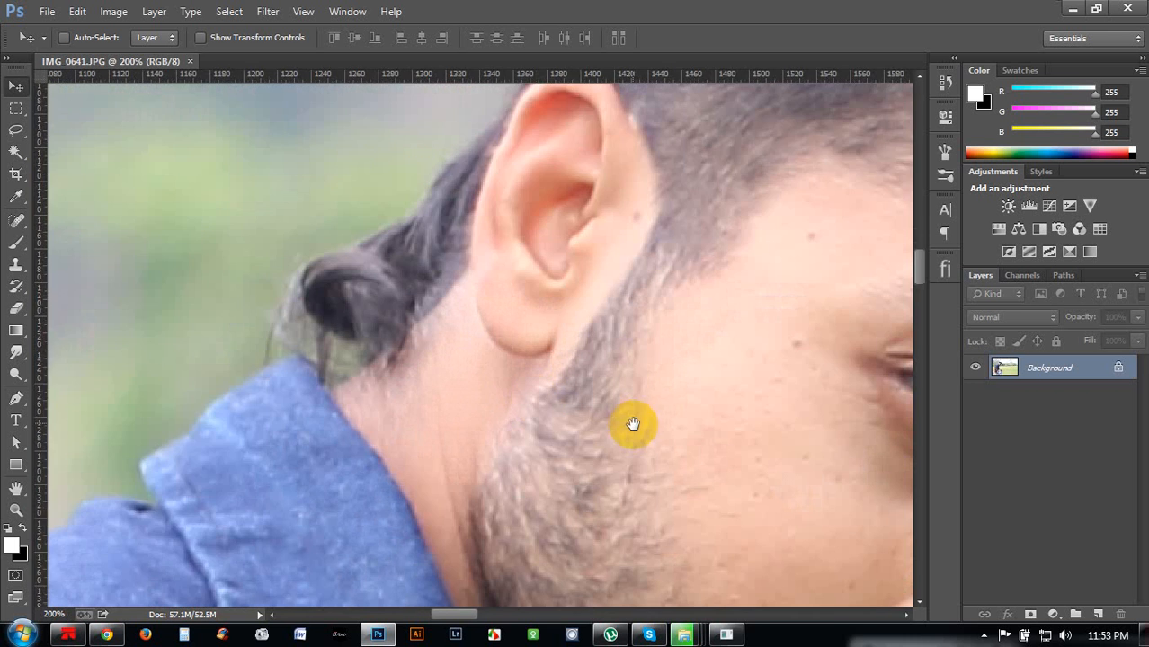
left_click_drag(633, 424, 397, 270)
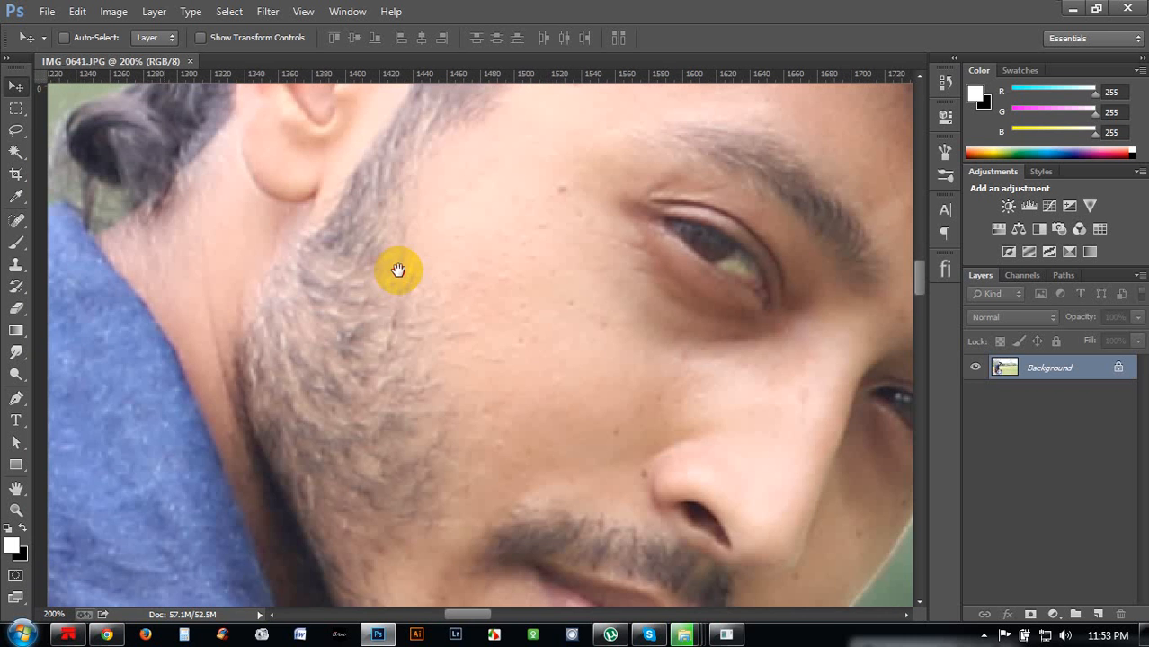
left_click(16, 220)
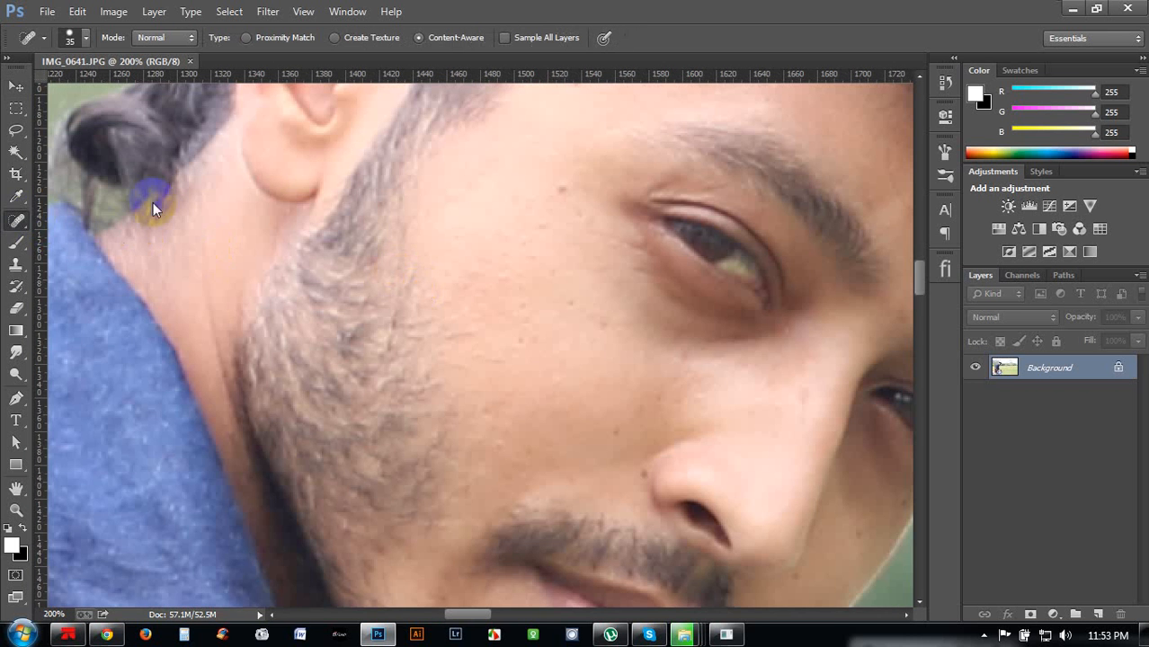
scroll(389, 245, "up", 2)
key("bracketleft")
key("bracketleft")
scroll(557, 170, "up", 3)
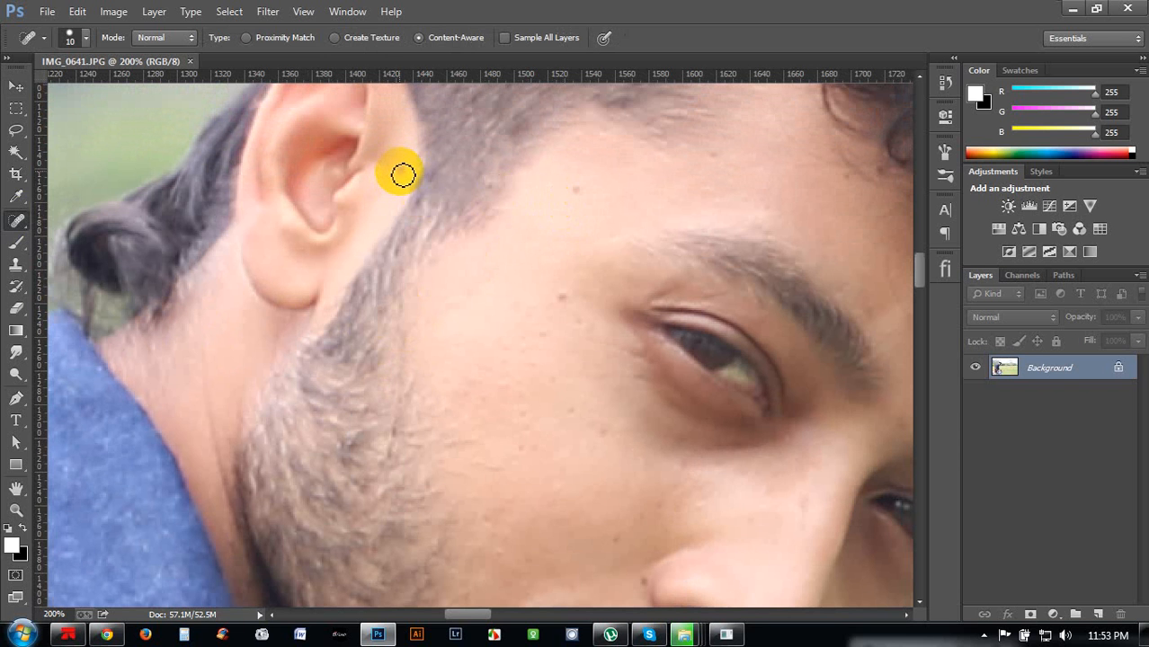
right_click(18, 219)
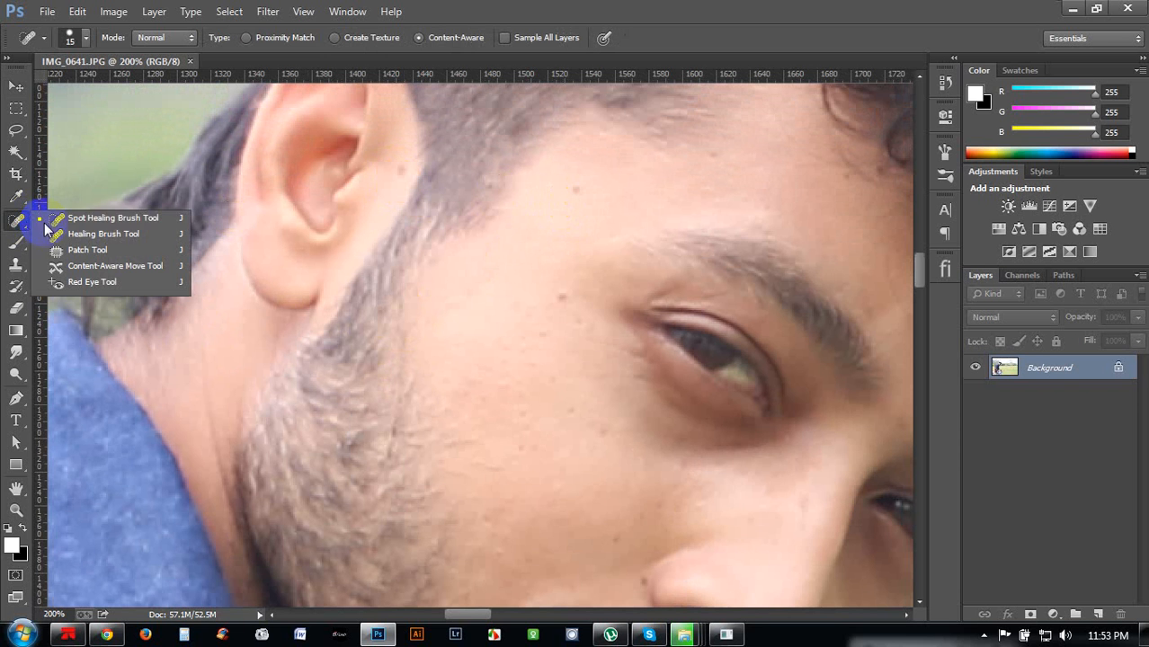
left_click(112, 222)
left_click(401, 169)
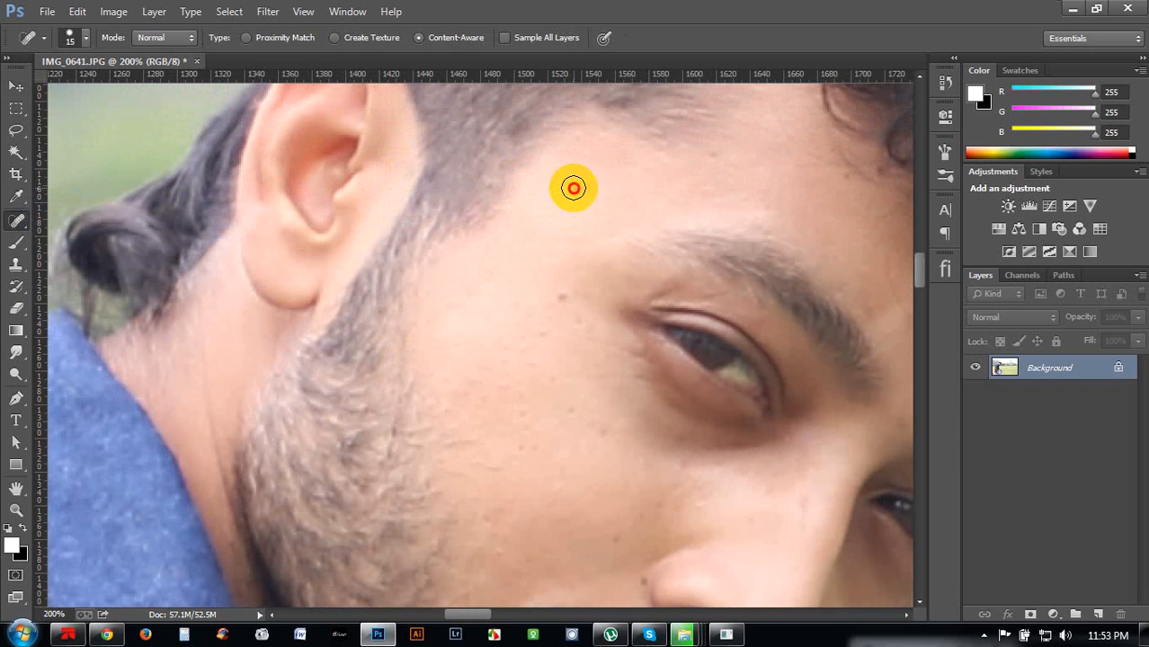
- Heal the small moles and blemishes on the near cheek and beside the outer corner of the eye
left_click(563, 299)
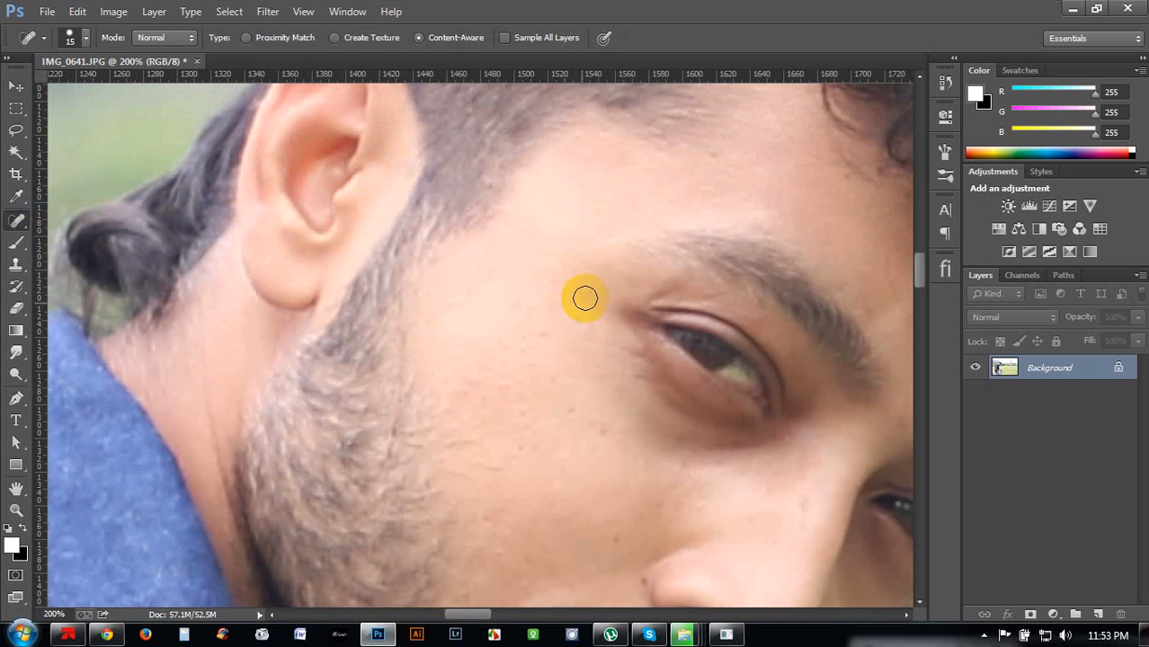
left_click(536, 363)
left_click(504, 369)
left_click(529, 415)
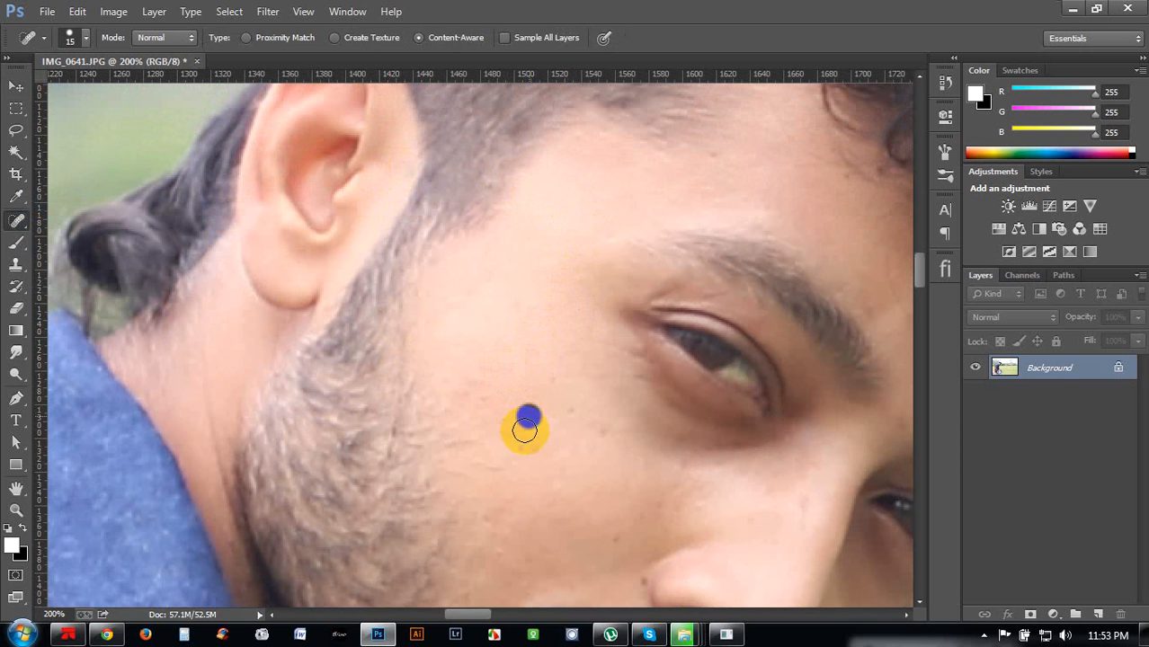
left_click(516, 456)
left_click(564, 405)
left_click(552, 380)
left_click(601, 431)
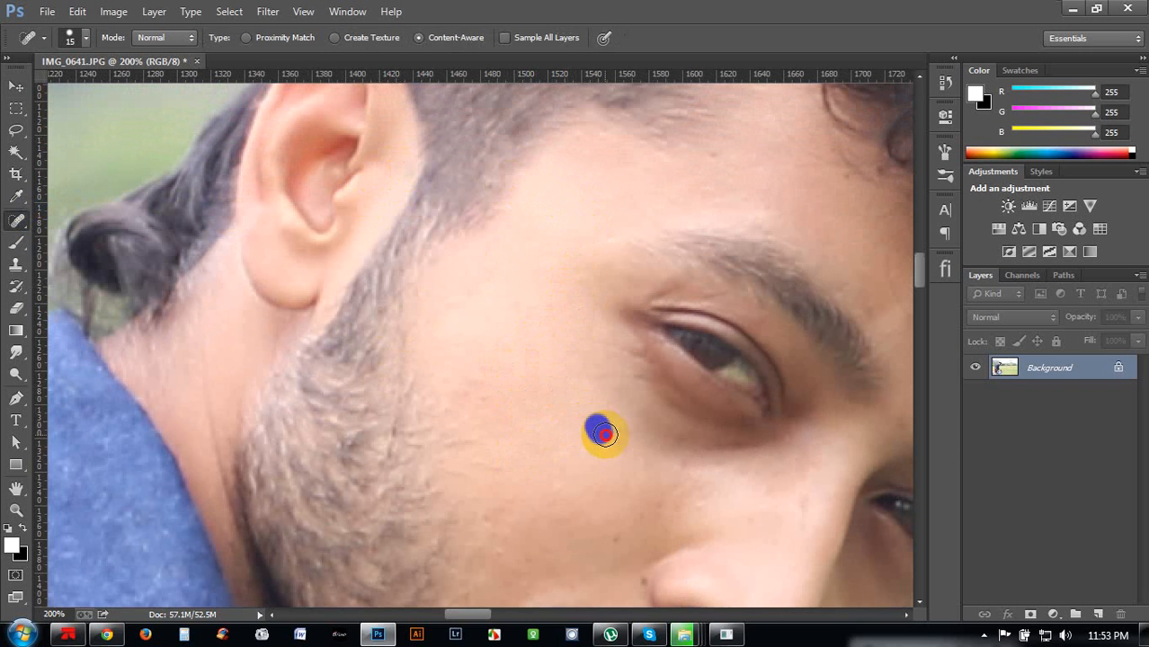
- Heal the spots below the near eye, beside the nostril, and on the nose
left_click(653, 470)
left_click(685, 465)
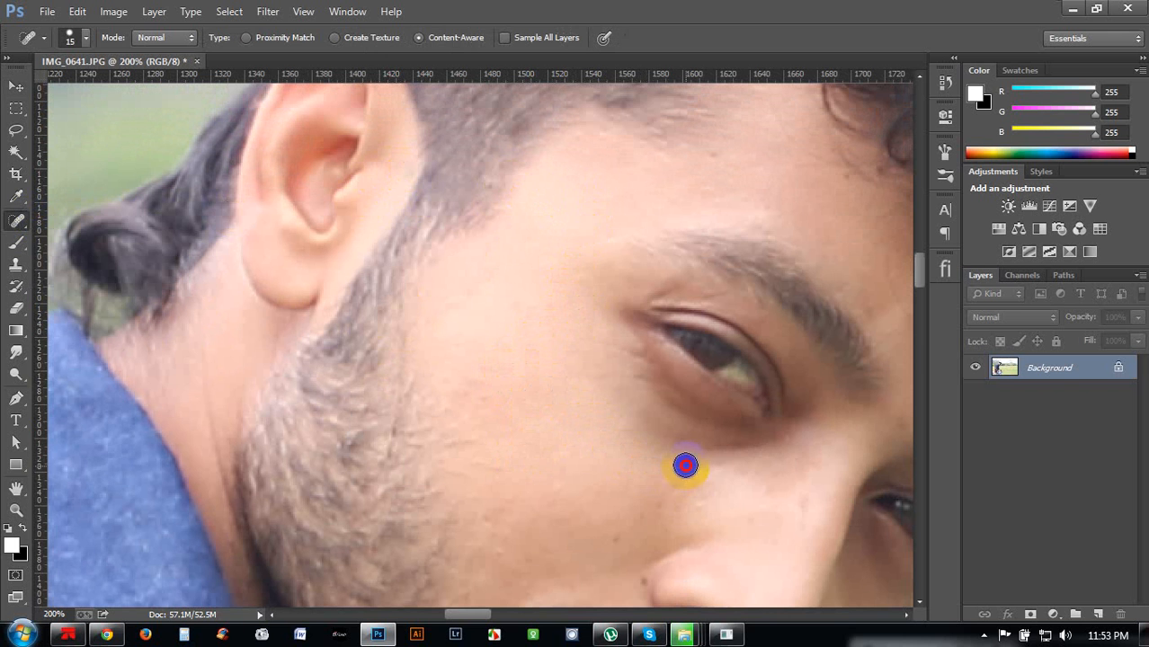
left_click(641, 527)
left_click(799, 528)
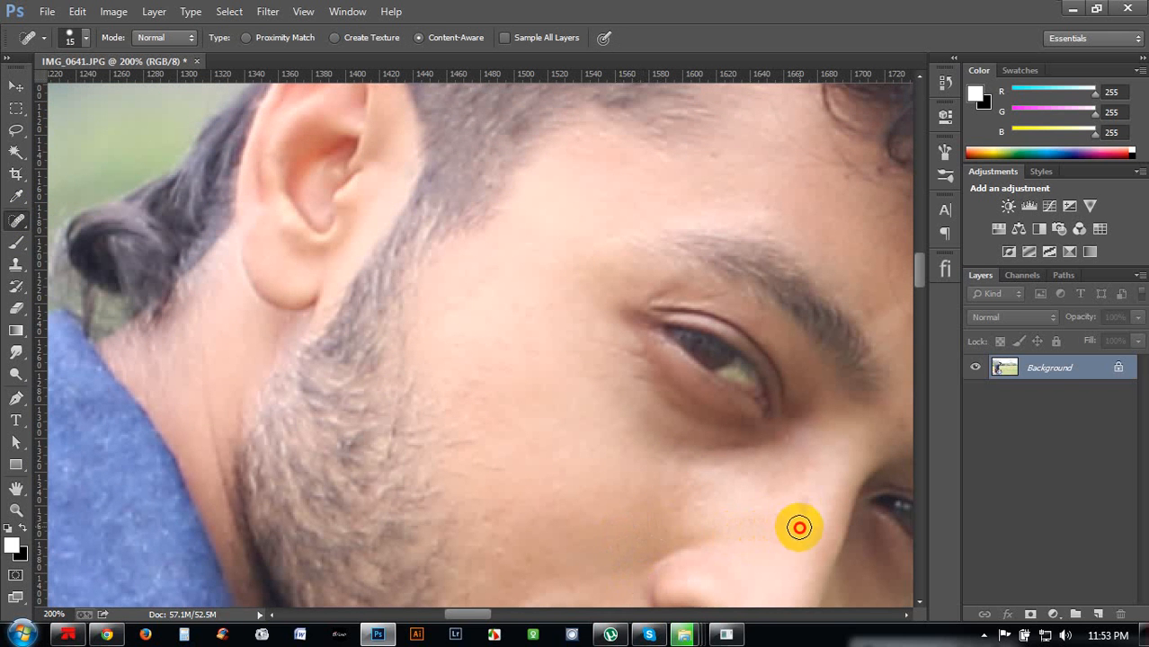
scroll(689, 463, "down", 2)
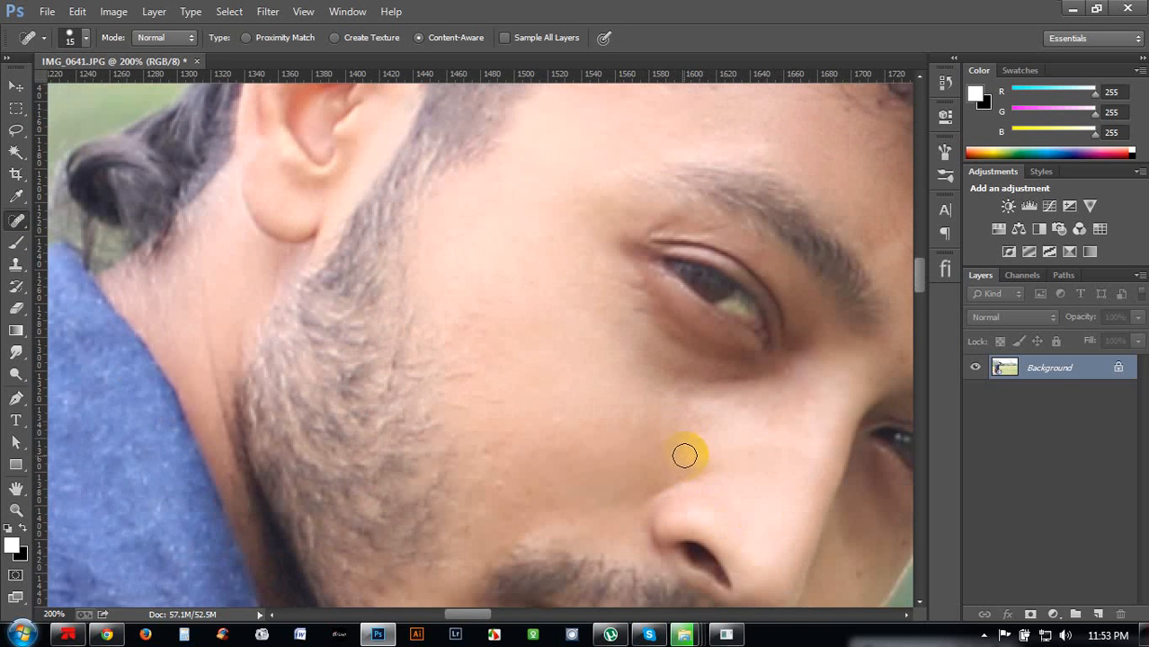
left_click(690, 396)
scroll(541, 426, "down", 2)
left_click(712, 432)
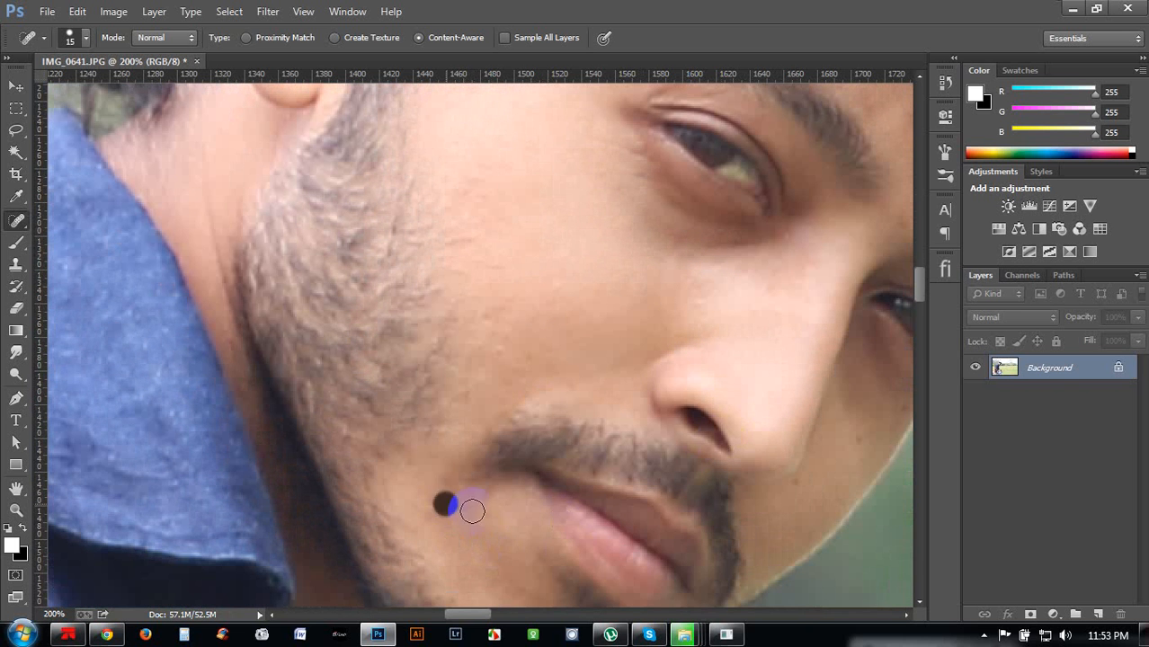
- Heal the remaining spots on the chin, the far cheek, the inner corner of the near eye, and the forehead
mouse_move(473, 511)
left_mouse_down()
mouse_move(372, 431)
mouse_move(298, 415)
left_mouse_up()
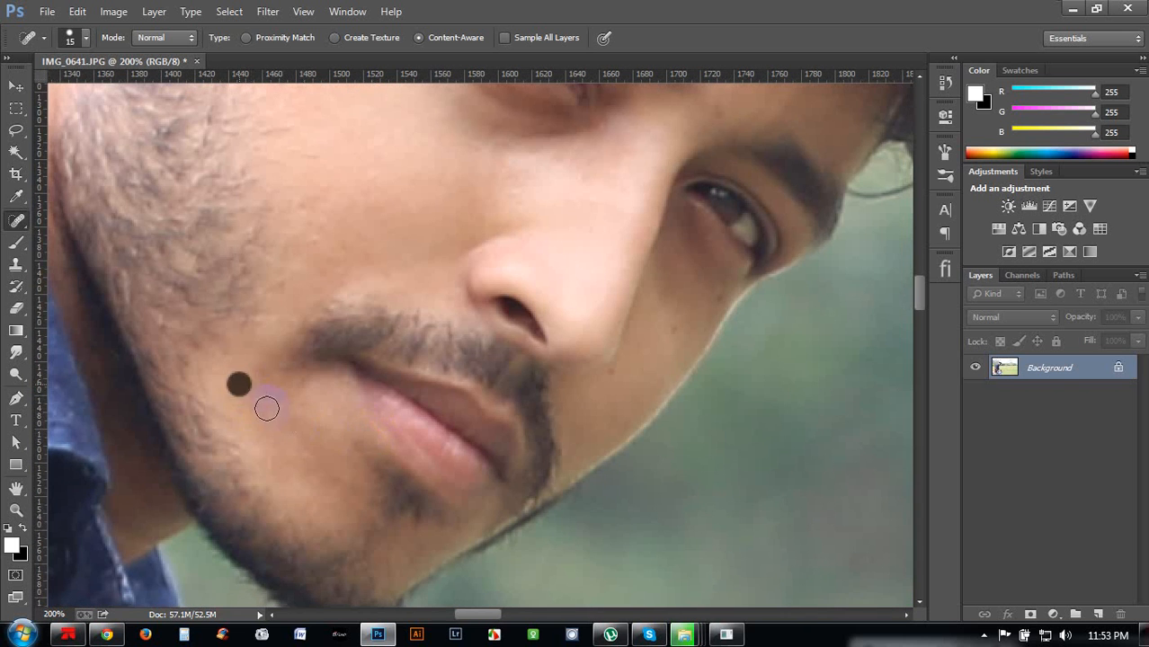
left_click(308, 453)
left_click(674, 330)
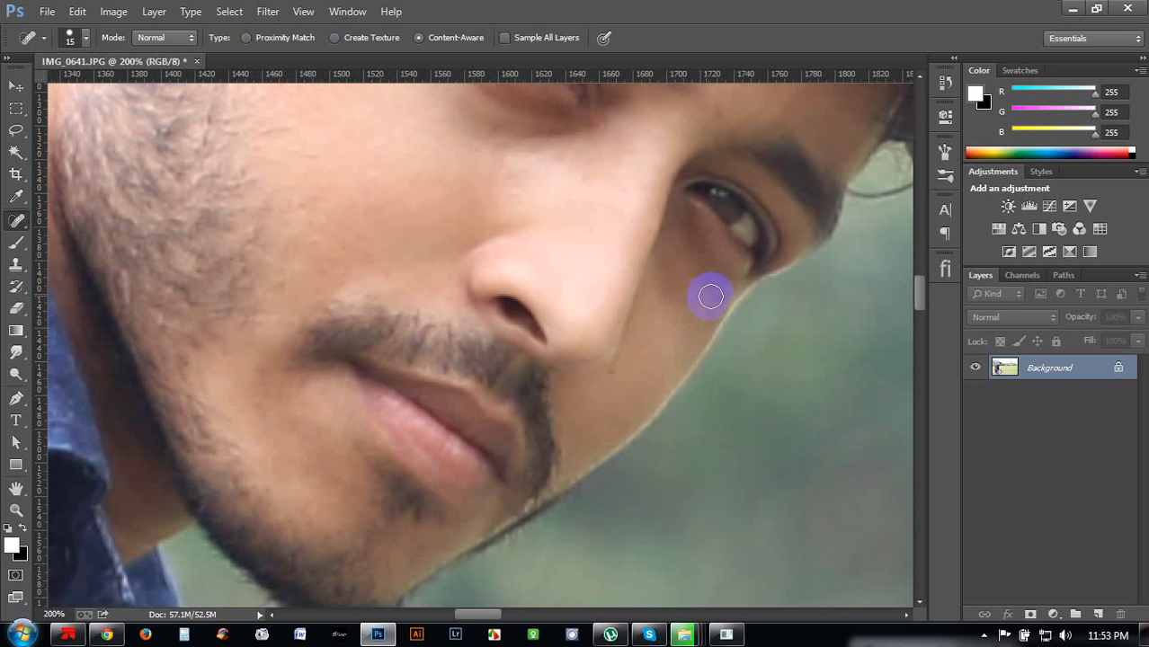
left_click_drag(686, 301, 582, 496)
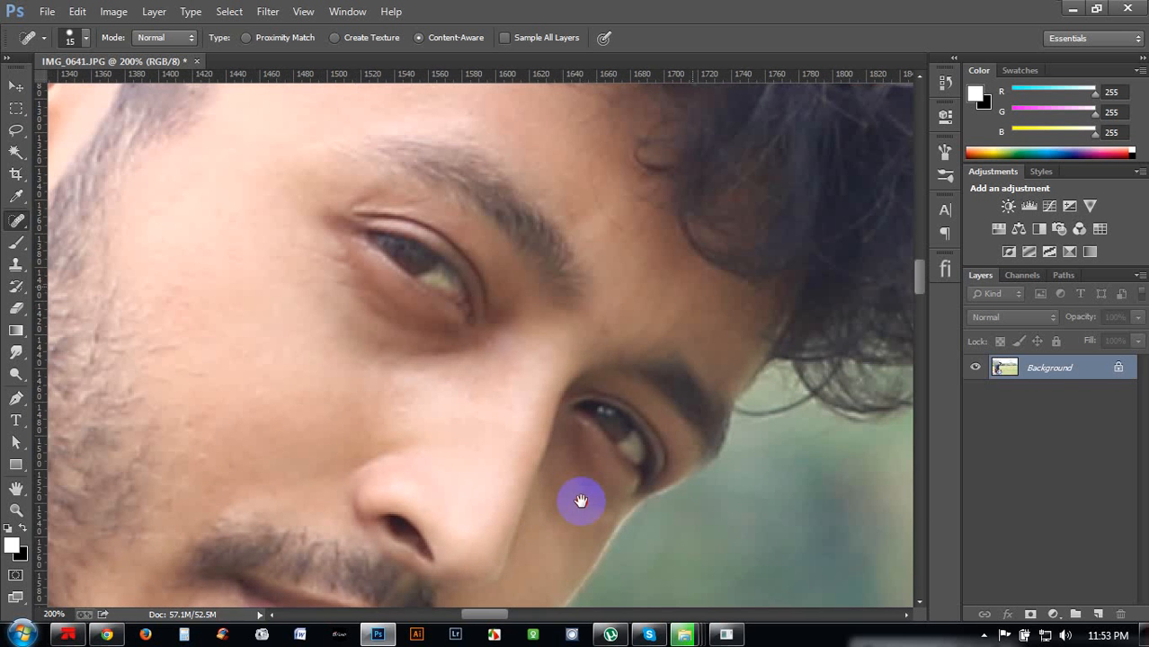
left_click(494, 348)
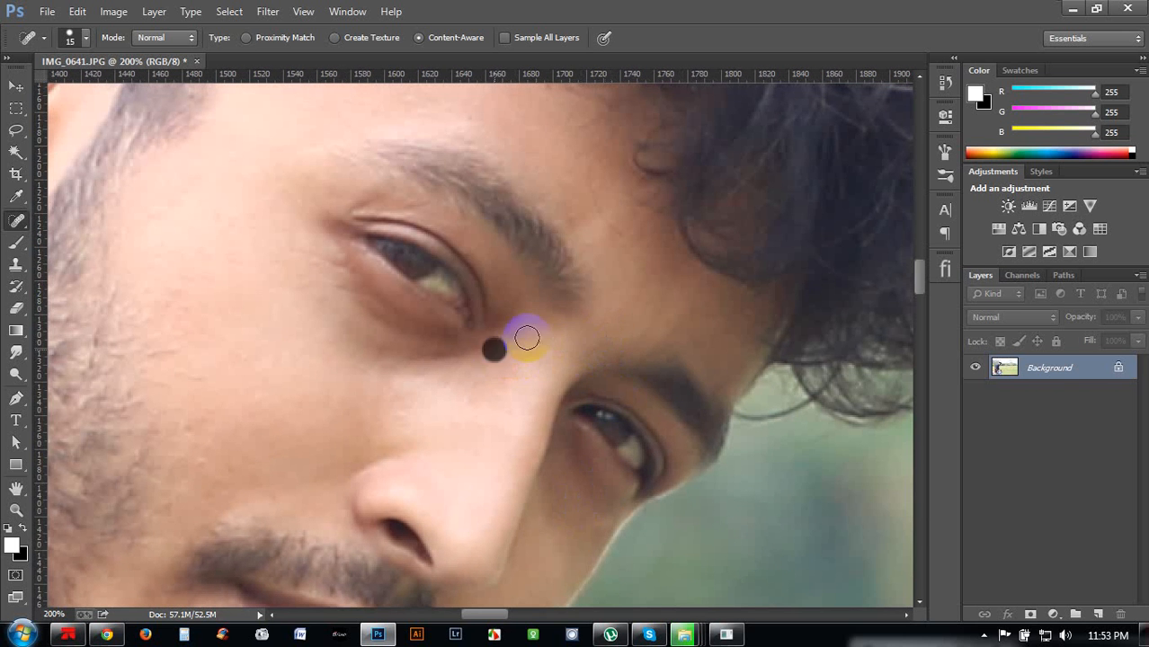
left_click_drag(561, 304, 566, 466)
left_click(421, 228)
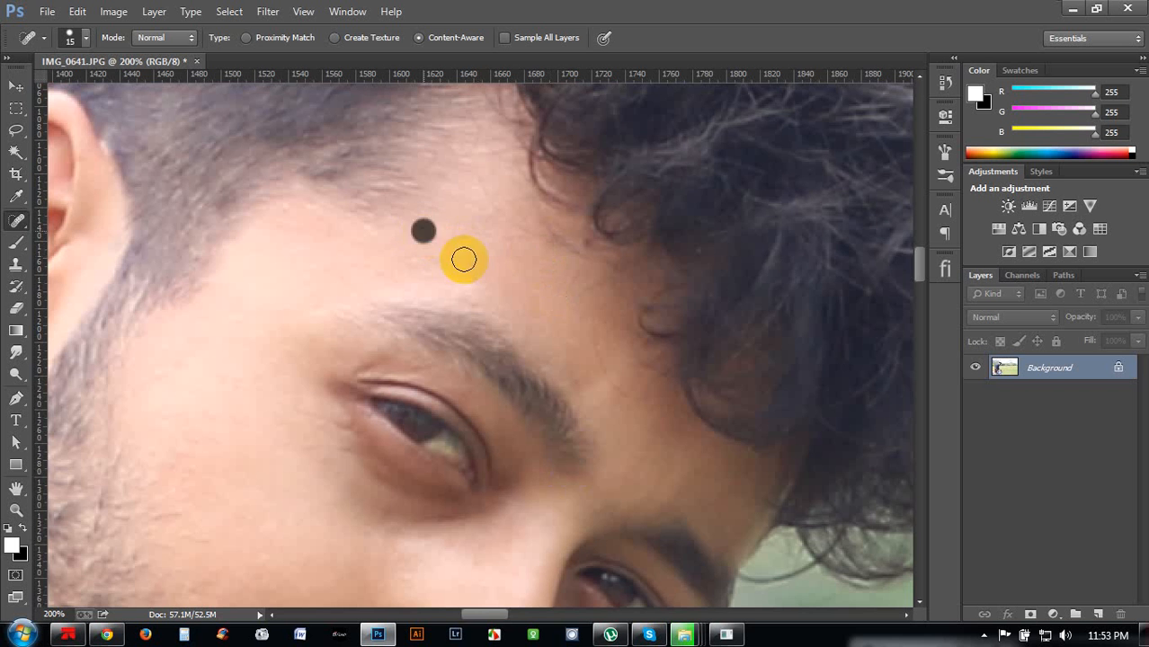
- Touch up the skin near the corner of the mouth and on the chin with the Spot Healing Brush
key("ctrl+minus")
key("ctrl+minus")
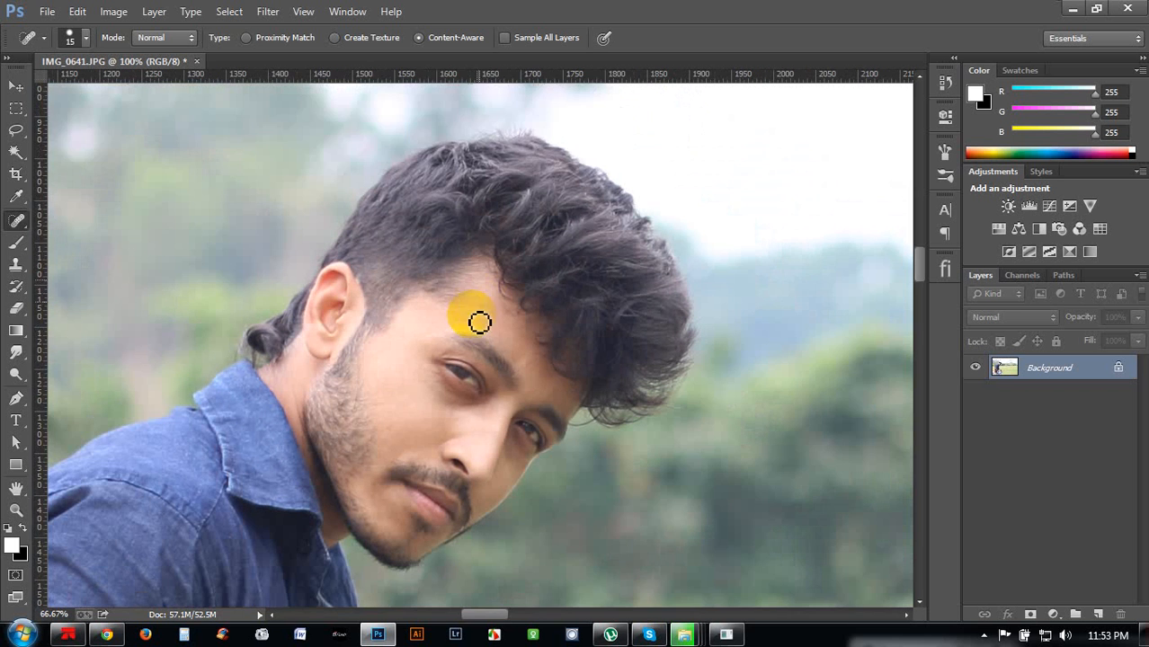
scroll(414, 427, "down", 5)
left_click(413, 393)
left_click(407, 417)
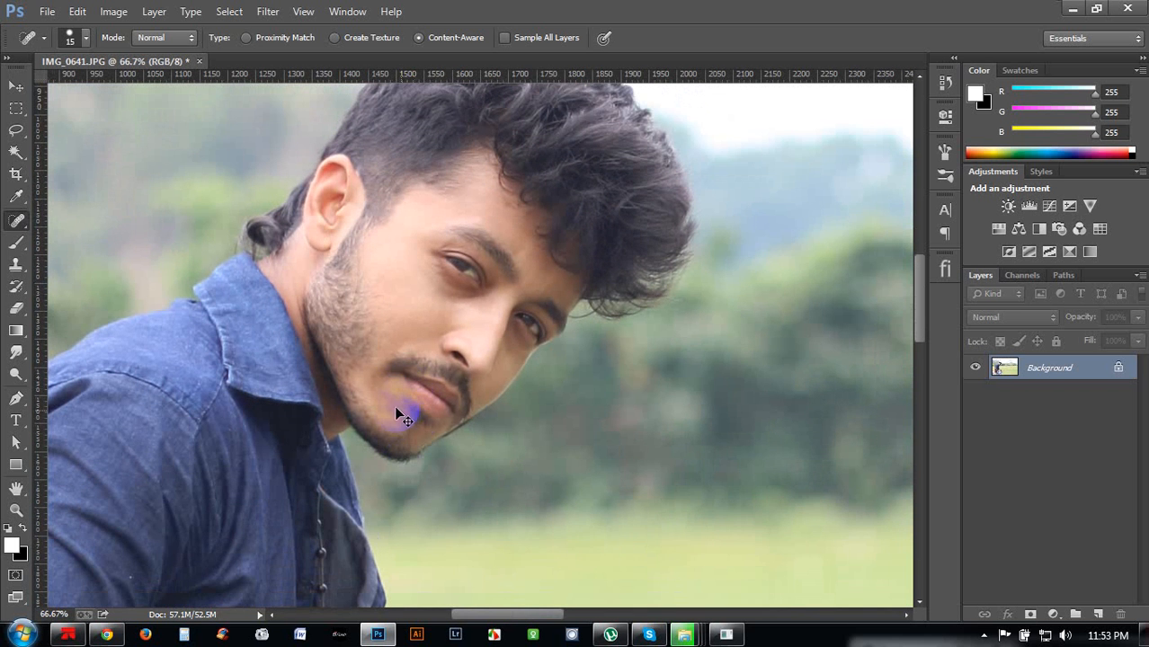
- Patch the dry, patchy strip running across the grass field with clean grass from just above it, and deselect
key("ctrl+minus")
key("ctrl+minus")
key("ctrl+minus")
key("ctrl+minus")
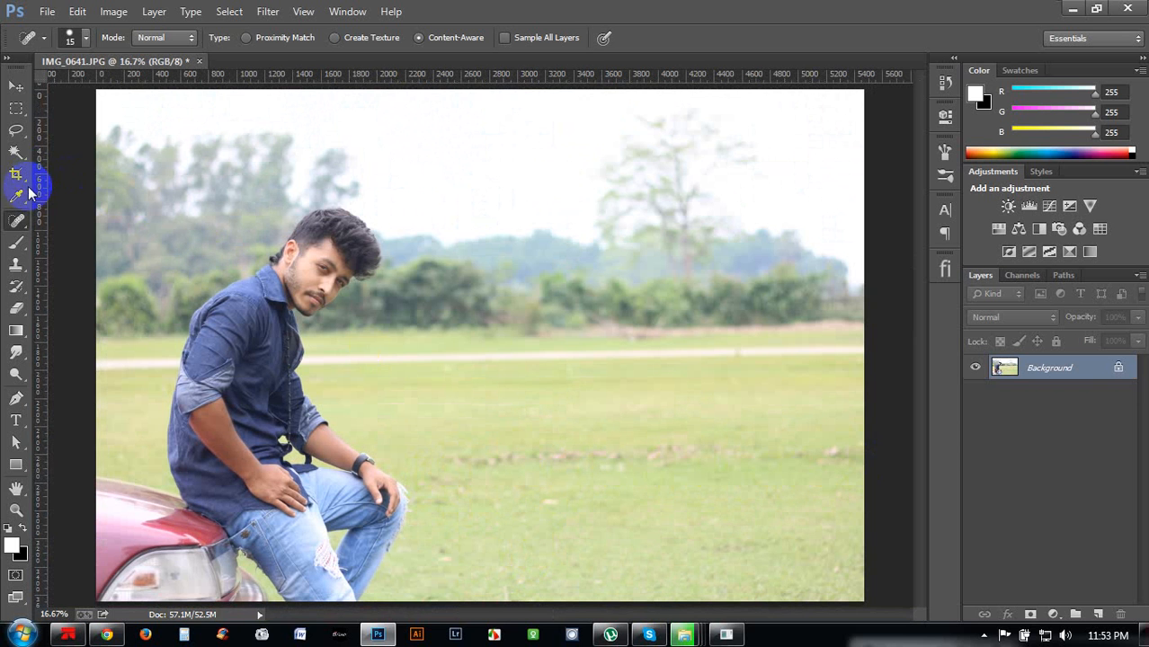
right_click(16, 223)
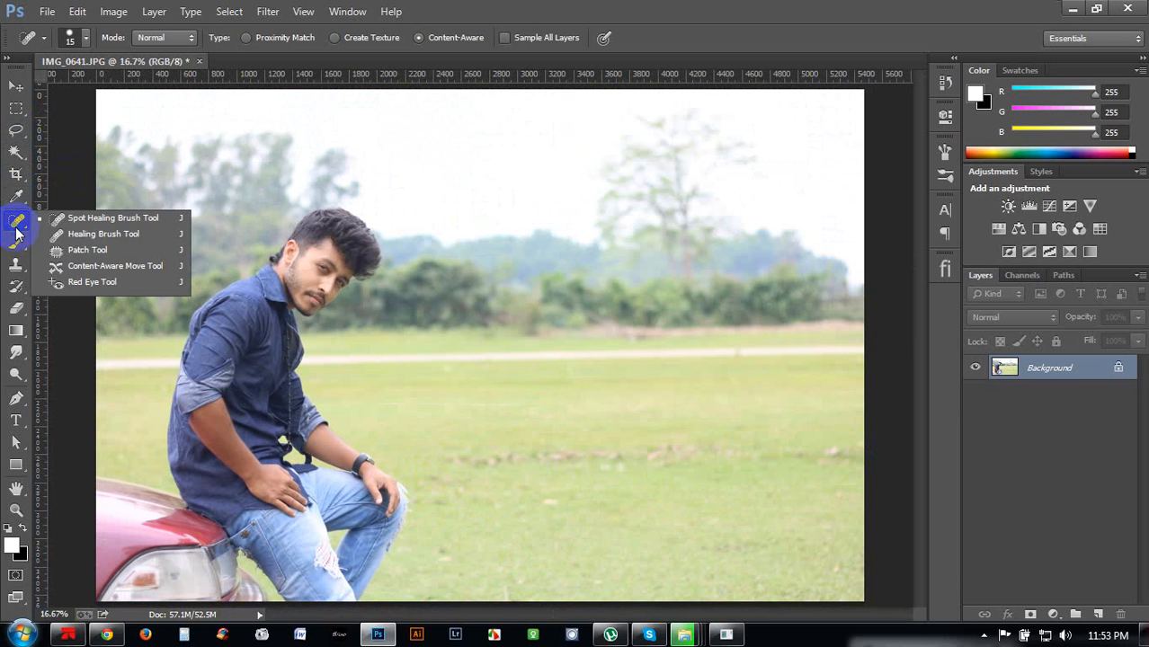
left_click(87, 250)
mouse_move(433, 460)
left_mouse_down()
mouse_move(495, 477)
mouse_move(567, 464)
mouse_move(621, 475)
left_mouse_up()
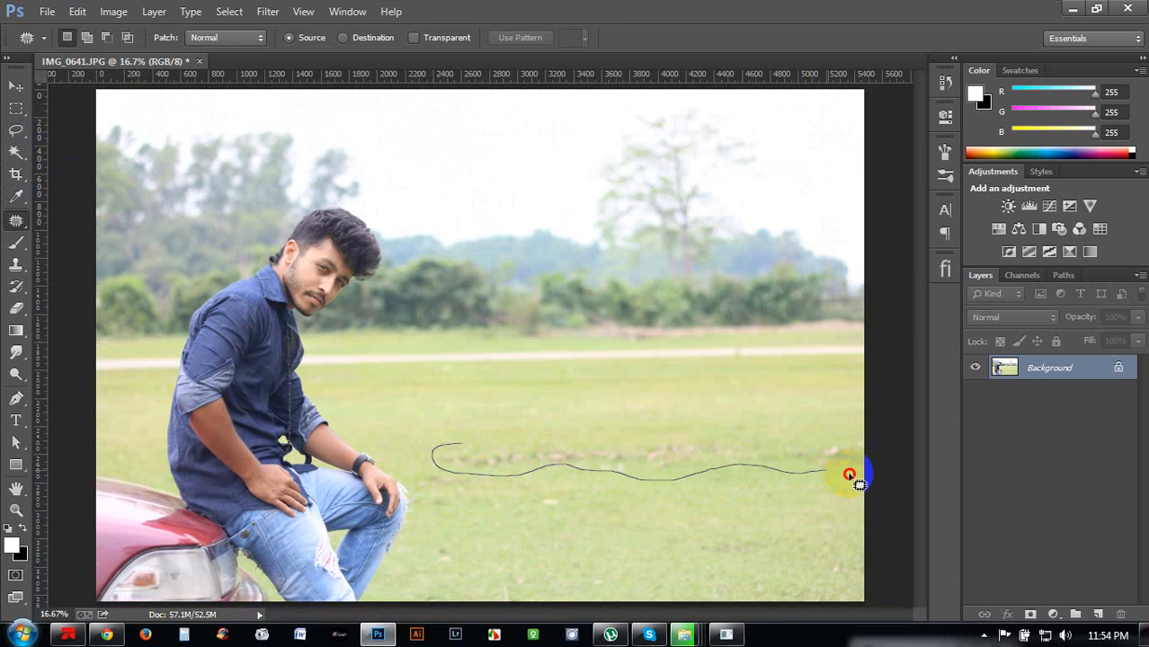
left_click_drag(850, 453, 852, 458)
right_click(17, 223)
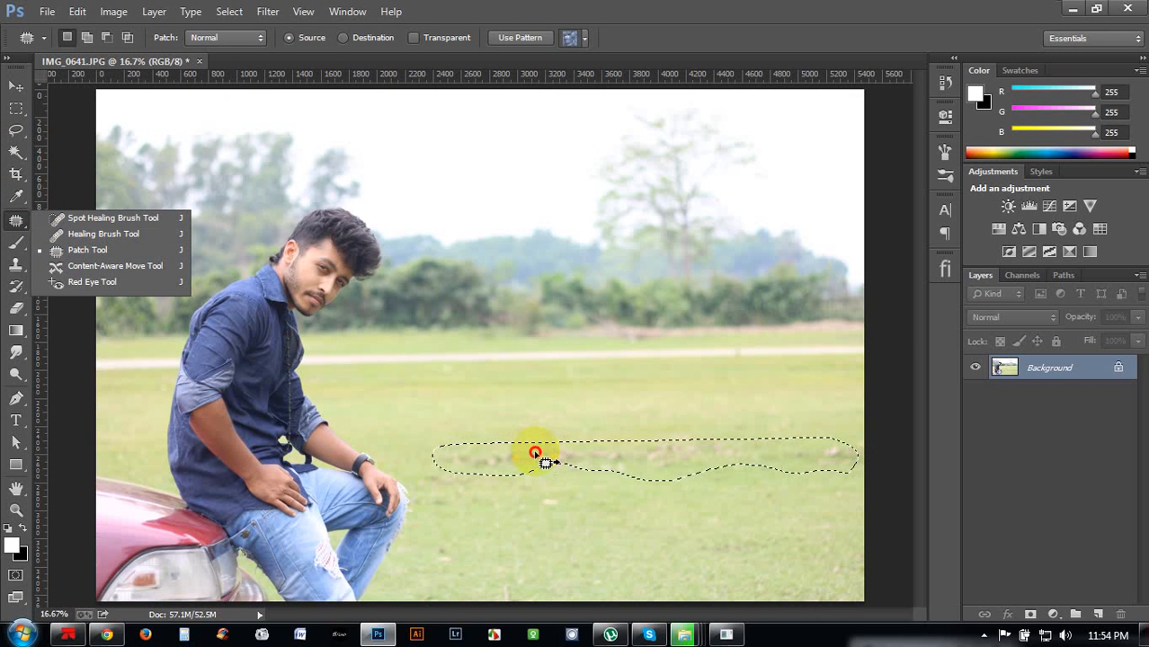
left_click(535, 451)
left_click_drag(535, 452, 517, 409)
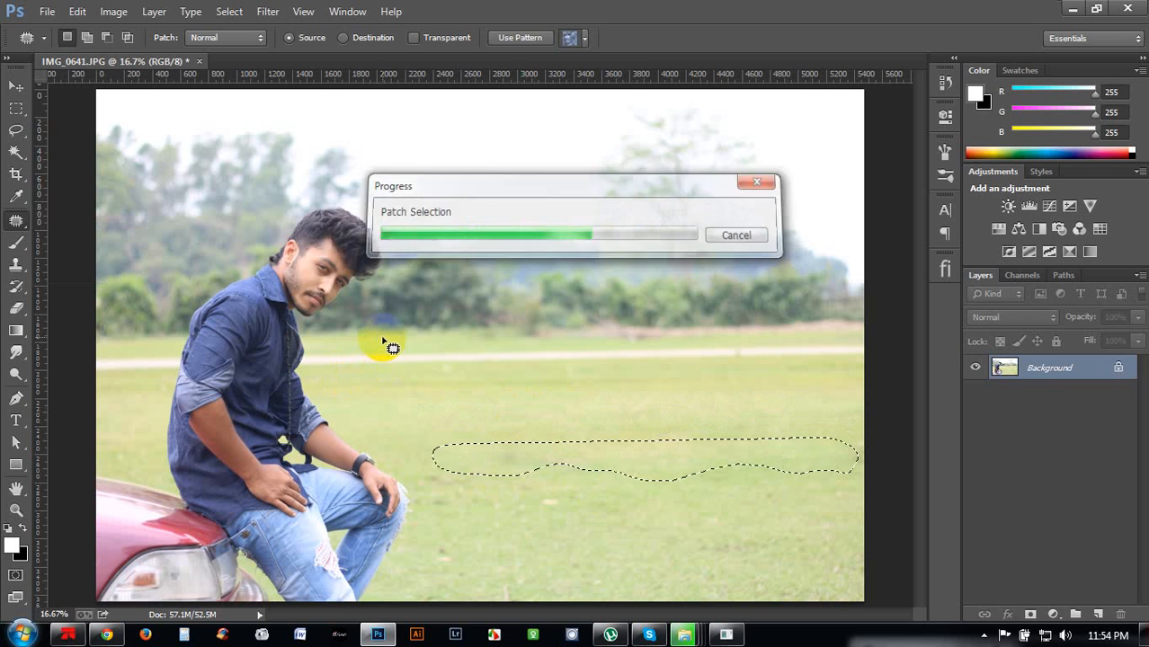
key("ctrl+d")
- Patch the uneven grass just beside the man's knee with cleaner grass above it, and deselect
left_click_drag(476, 482, 430, 466)
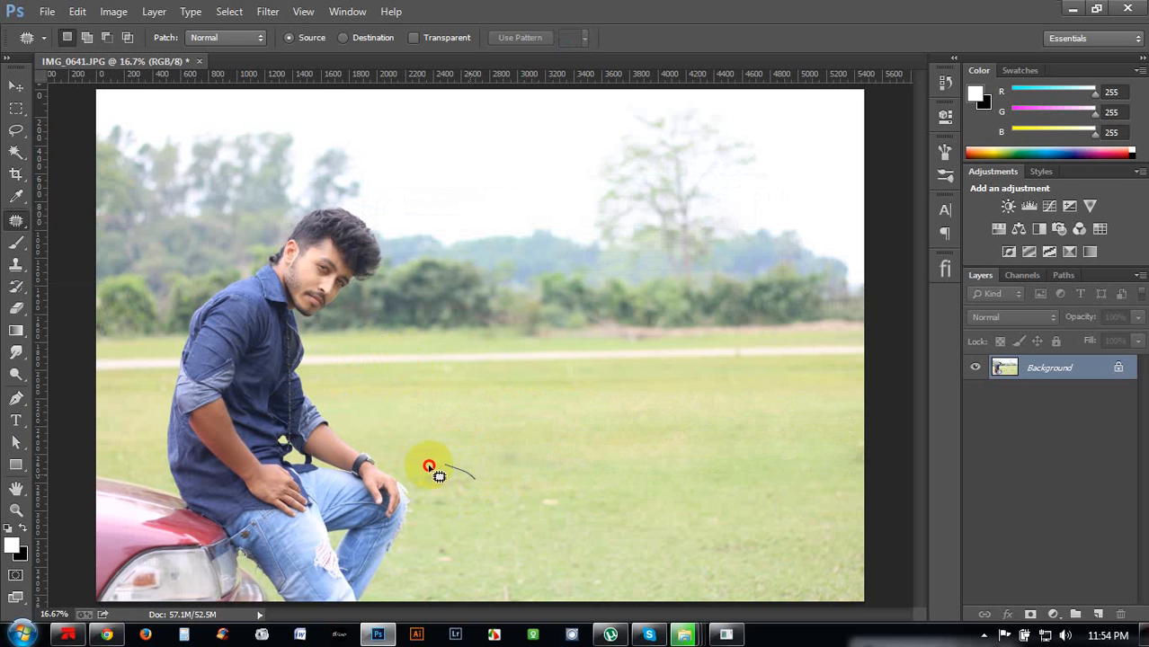
left_click_drag(431, 508, 473, 492)
left_click_drag(461, 488, 445, 438)
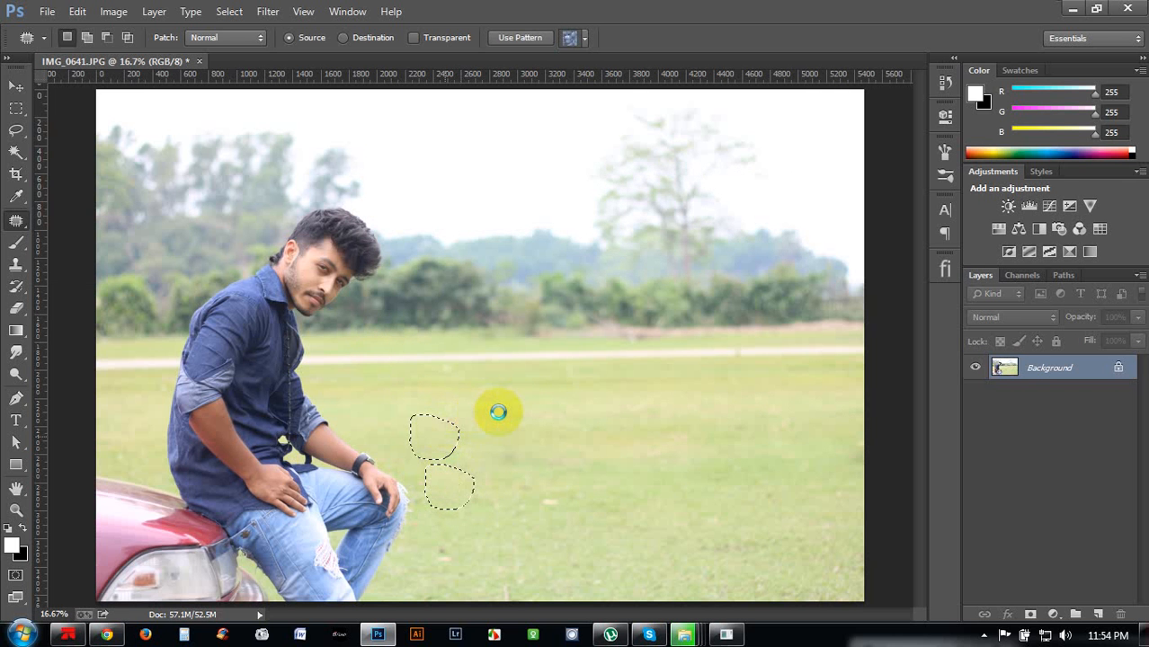
key("ctrl+d")
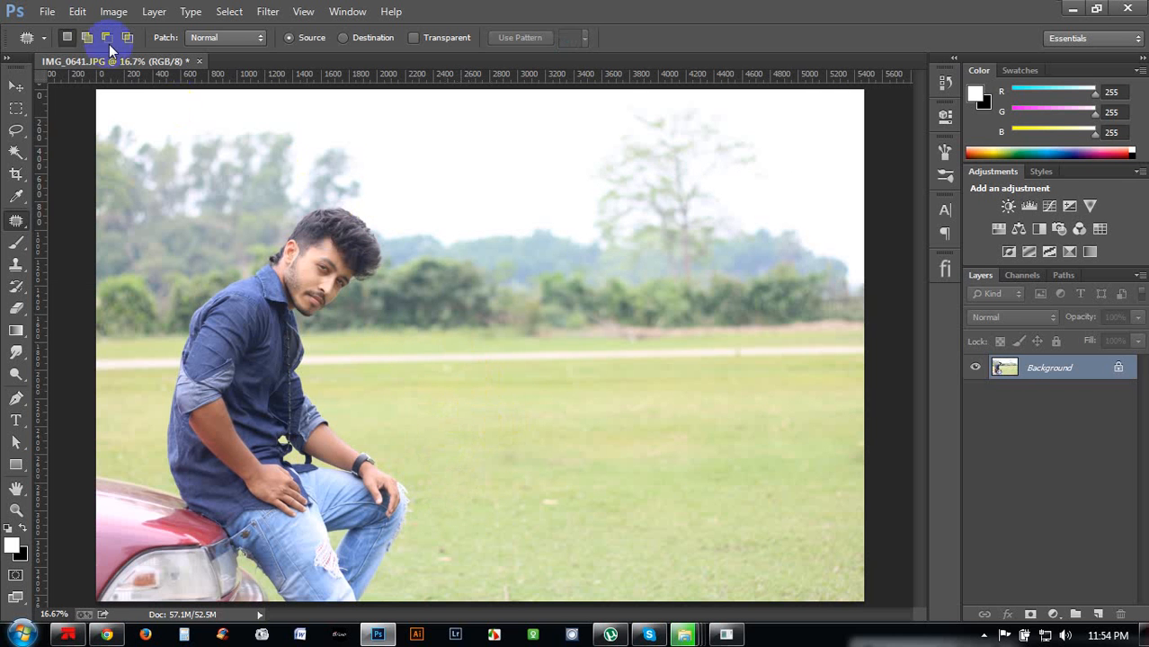
- Resize the image to a width of 2000 pixels, keeping its proportions
left_click(114, 17)
left_click(157, 140)
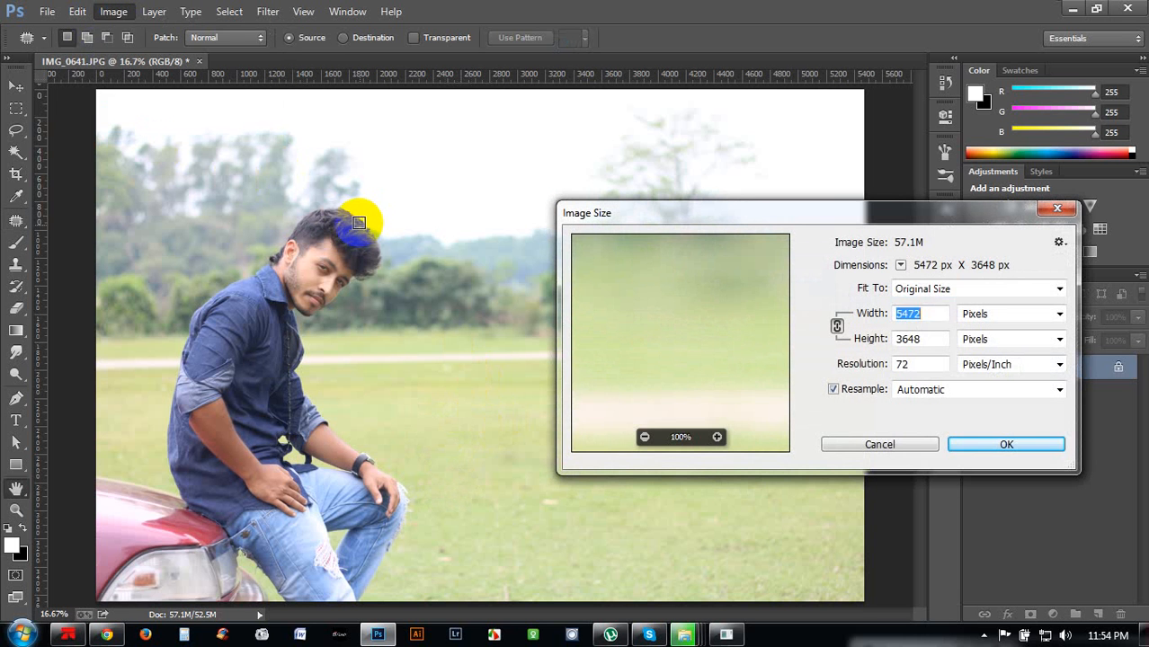
type("200")
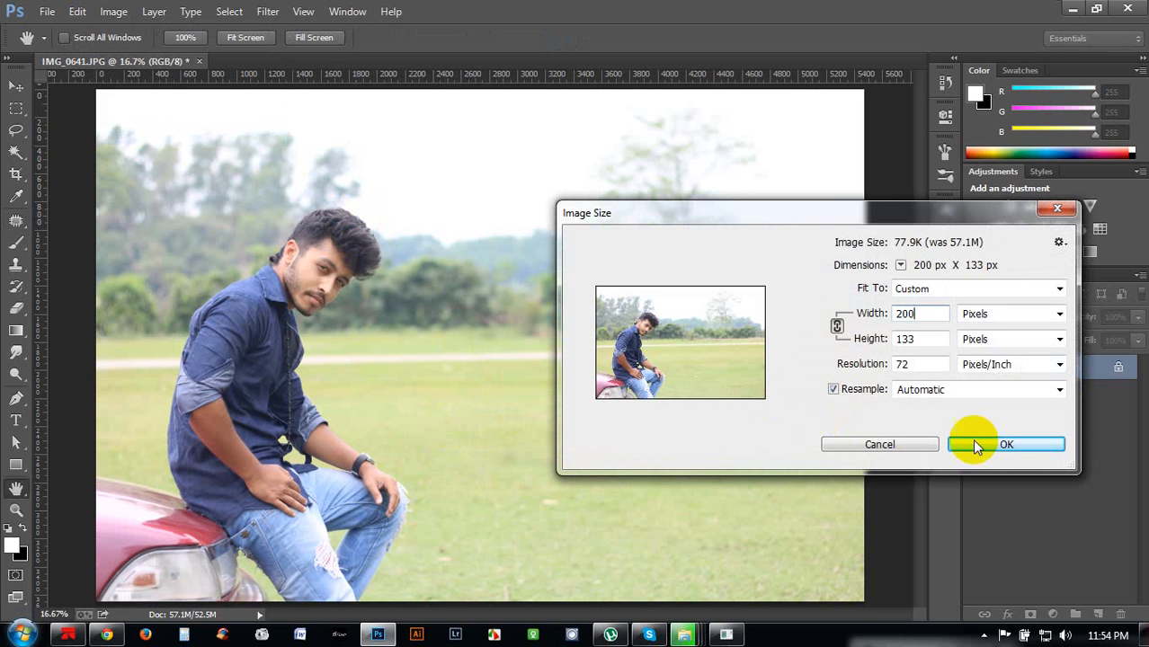
type("0")
left_click(989, 446)
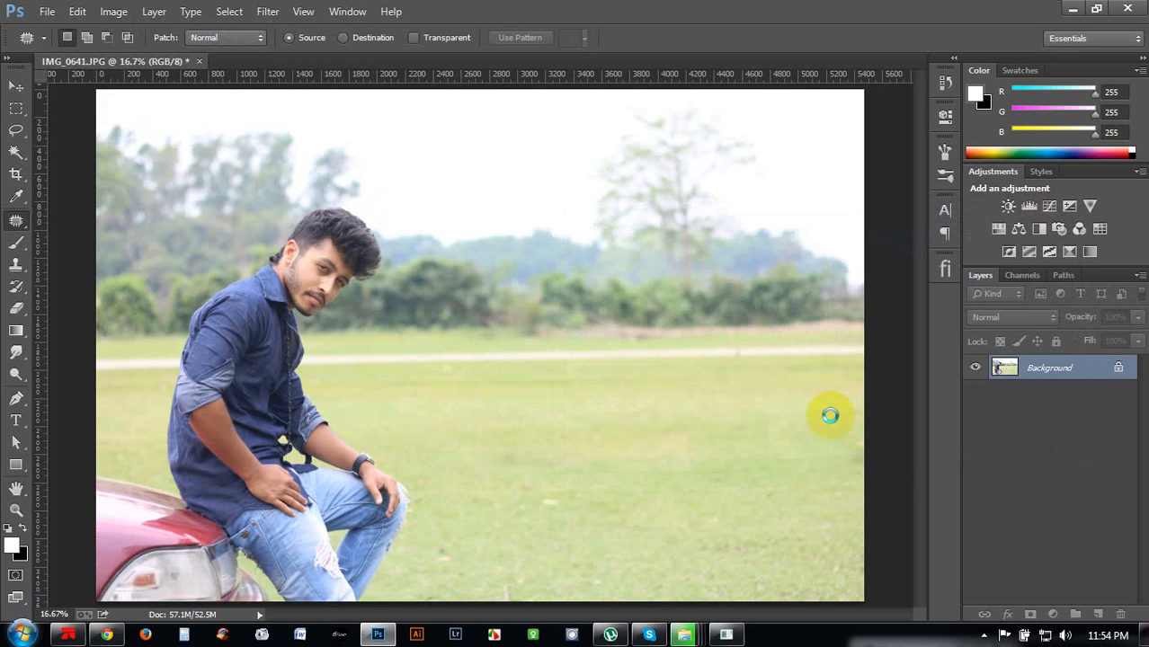
- Patch the small blemishes in the middle of the lawn and beside the knee with clean grass
key("ctrl+plus")
key("ctrl+plus")
key("ctrl+plus")
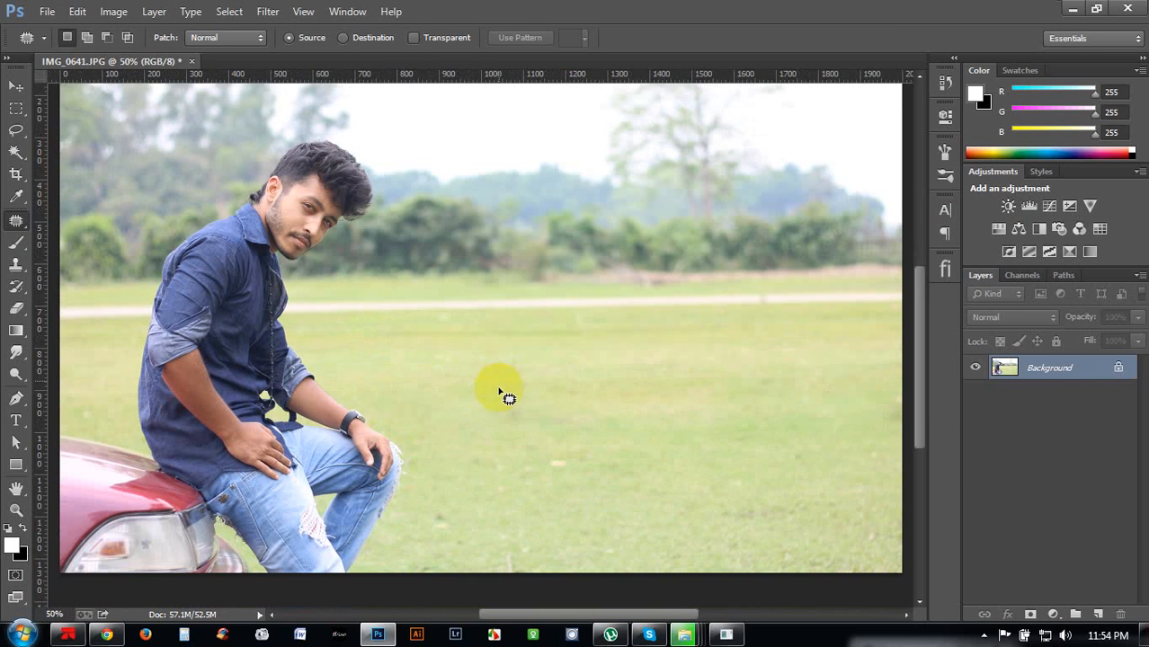
scroll(500, 392, "down", 2)
mouse_move(500, 366)
left_mouse_down()
mouse_move(538, 364)
mouse_move(444, 340)
left_mouse_up()
key("ctrl+d")
mouse_move(451, 444)
left_mouse_down()
mouse_move(440, 484)
mouse_move(454, 448)
mouse_move(448, 378)
left_mouse_up()
key("ctrl+d")
mouse_move(525, 393)
left_mouse_down()
mouse_move(499, 407)
mouse_move(485, 437)
mouse_move(583, 422)
mouse_move(580, 394)
mouse_move(555, 402)
mouse_move(485, 339)
left_mouse_up()
key("ctrl+d")
- Patch the remaining spots in the lower part of the lawn and the marks just below the path
mouse_move(537, 478)
left_mouse_down()
mouse_move(507, 519)
mouse_move(541, 486)
mouse_move(584, 472)
left_mouse_up()
key("ctrl+d")
mouse_move(430, 499)
left_mouse_down()
mouse_move(451, 516)
mouse_move(409, 518)
left_mouse_up()
mouse_move(467, 260)
left_mouse_down()
mouse_move(442, 261)
mouse_move(448, 277)
mouse_move(464, 268)
left_mouse_up()
left_click_drag(458, 268, 493, 267)
key("ctrl+d")
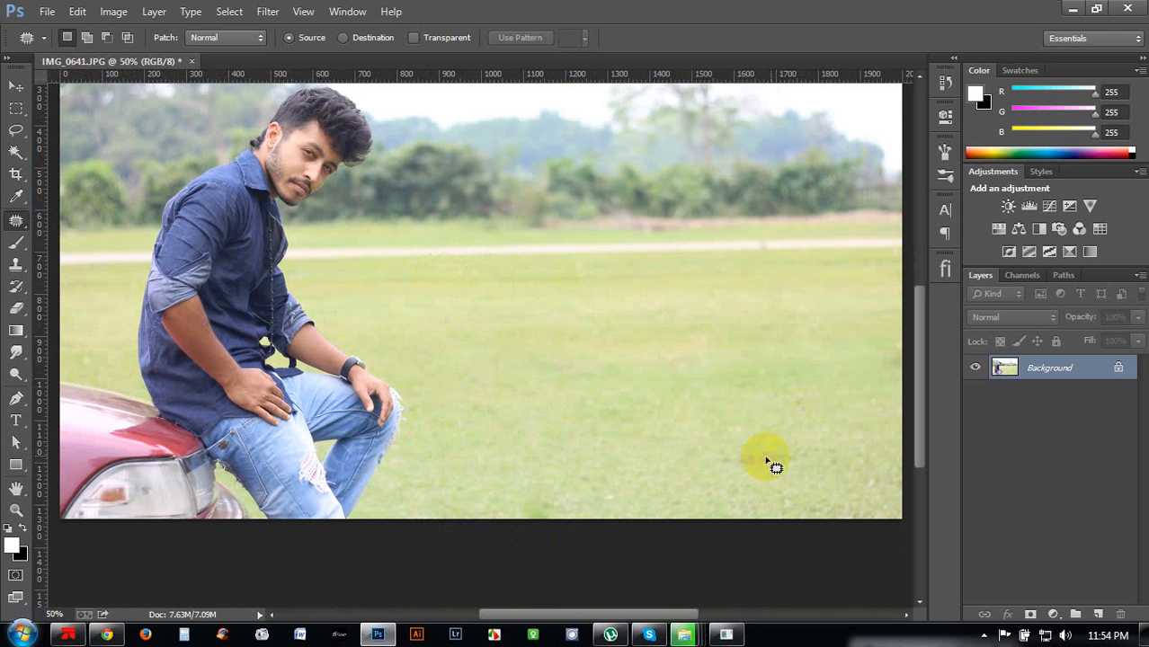
- Apply Auto Contrast to the whole photo
key("ctrl+minus")
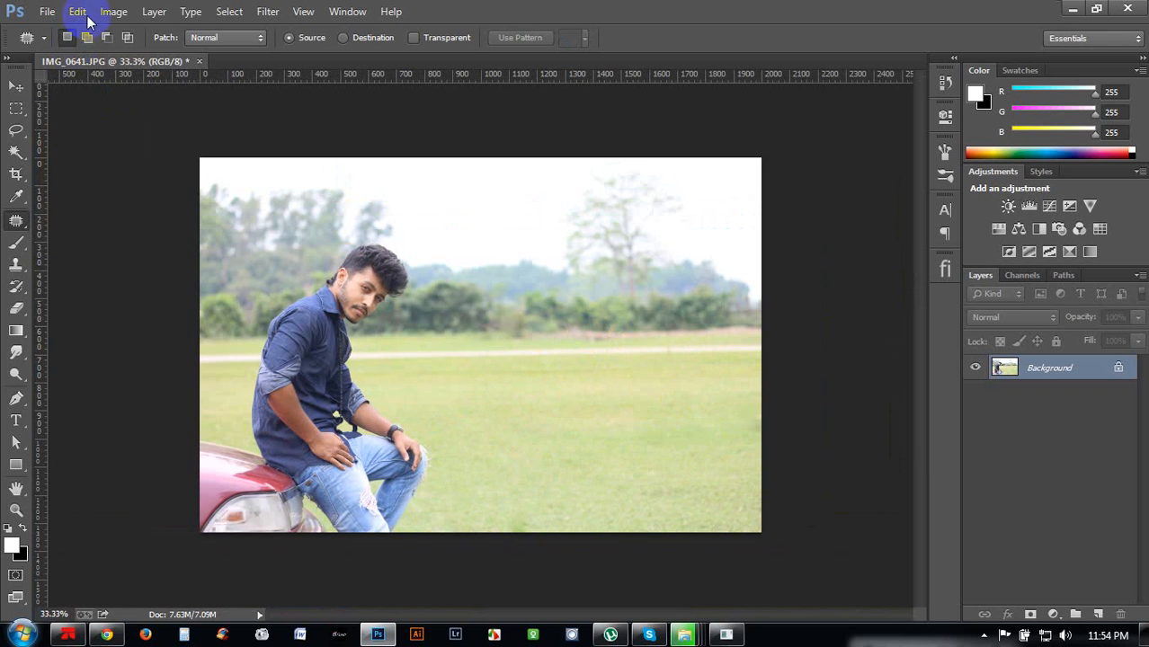
left_click(107, 13)
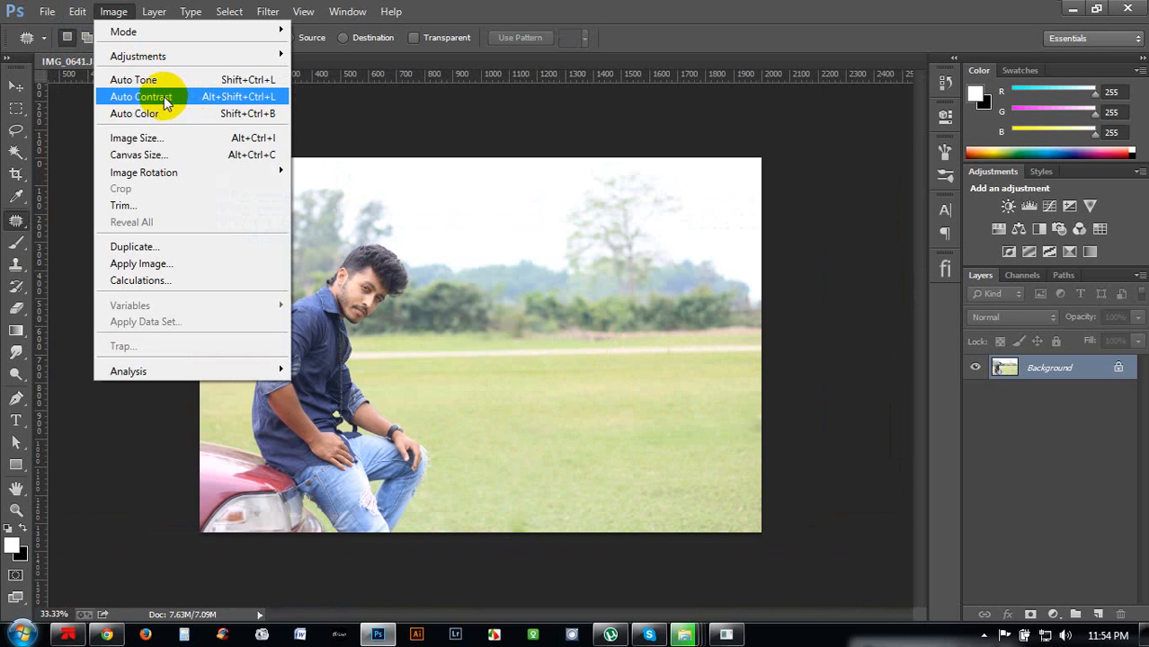
left_click(162, 97)
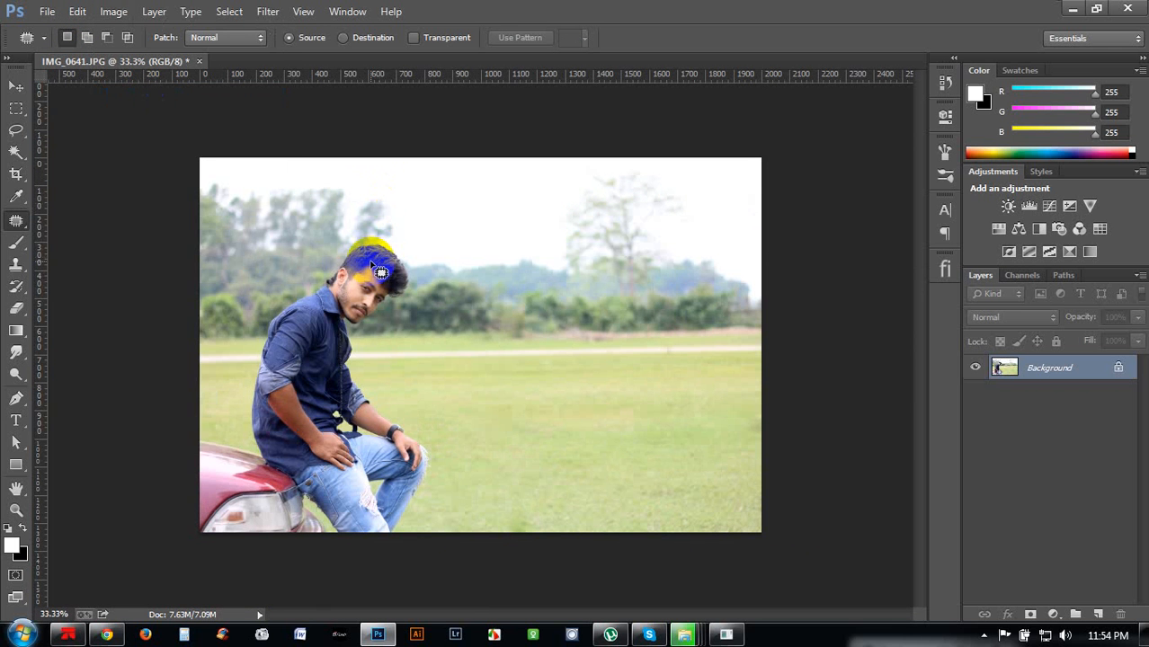
- Compare the photo before and after Auto Contrast using the history states, ending on the Auto Contrast state
key("ctrl+plus")
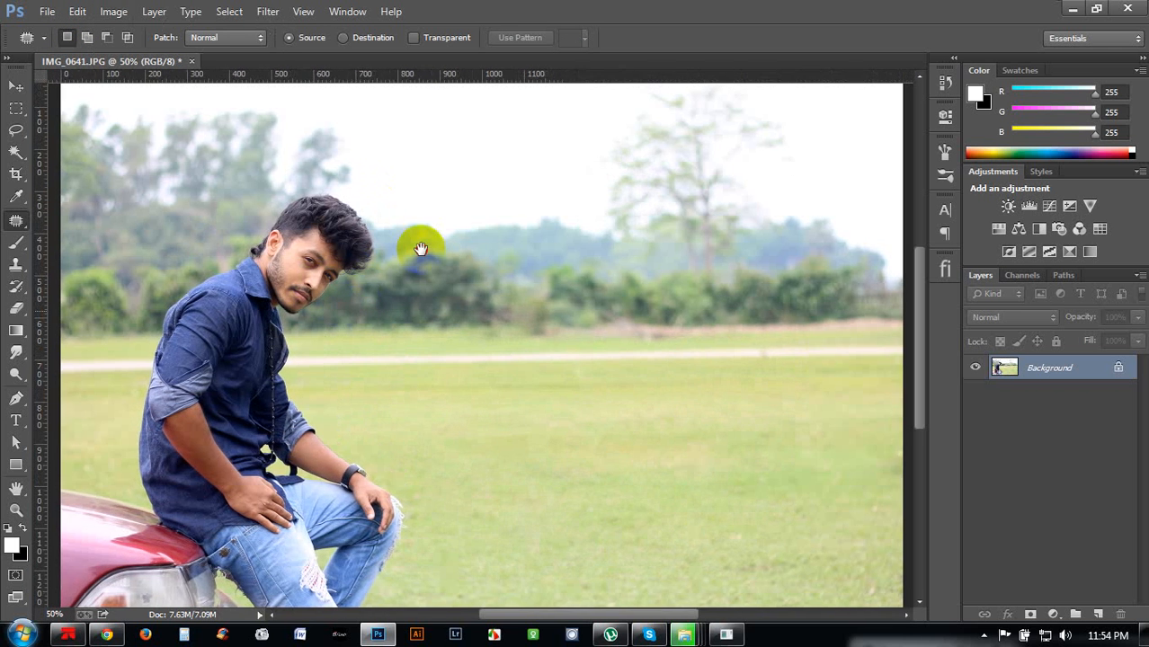
left_click_drag(355, 304, 420, 249)
left_click(942, 108)
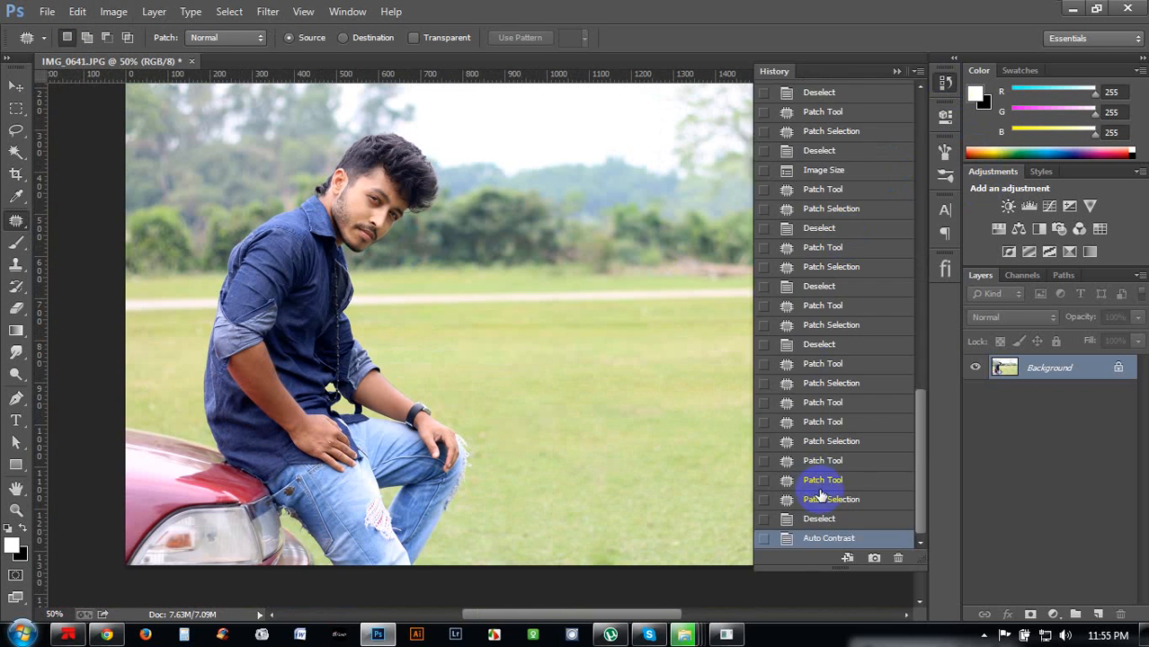
left_click(826, 526)
left_click(811, 540)
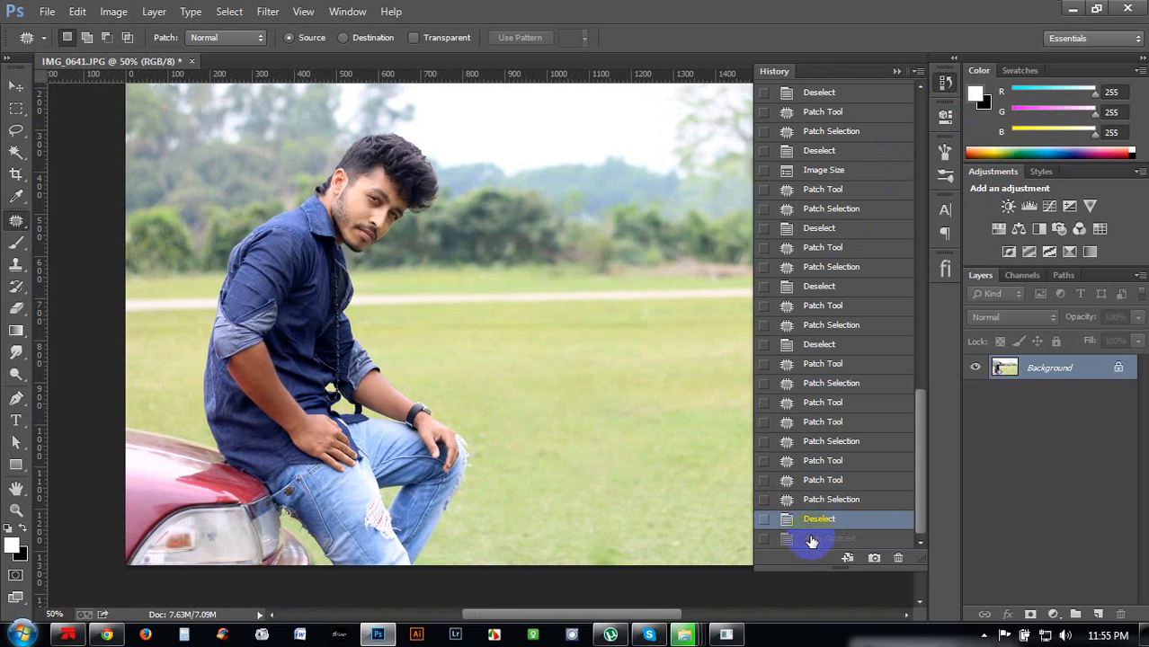
left_click(896, 71)
scroll(350, 238, "up", 3)
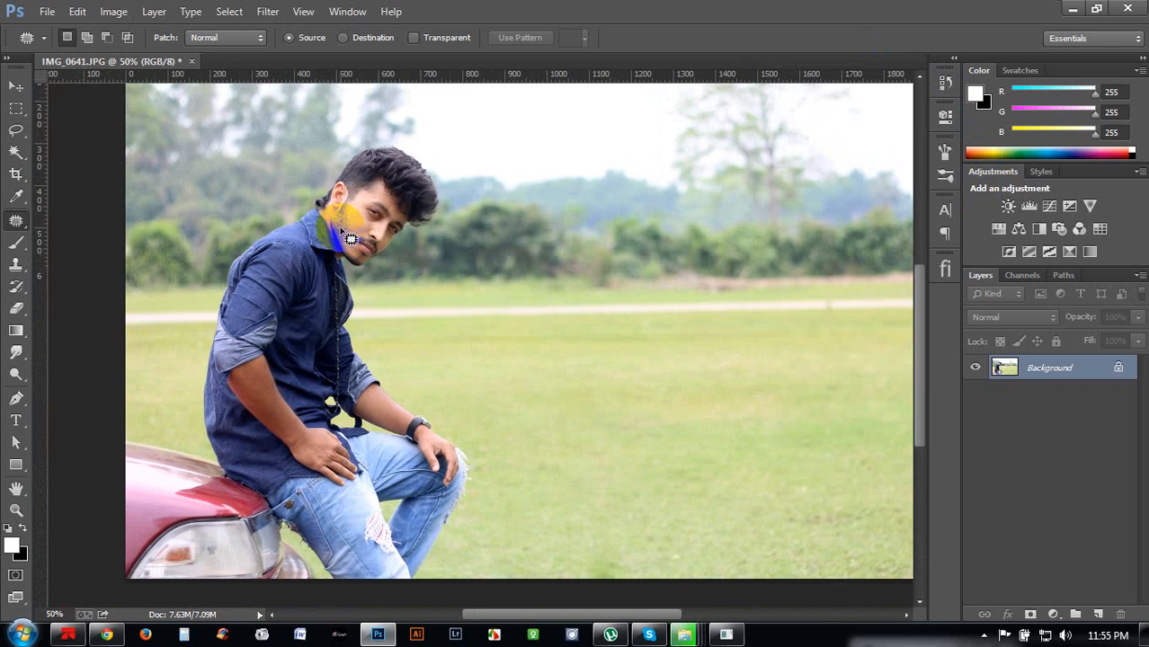
- Open the photo in the Camera Raw Filter and set Shadows to +70 and Highlights to -100
key("ctrl+minus")
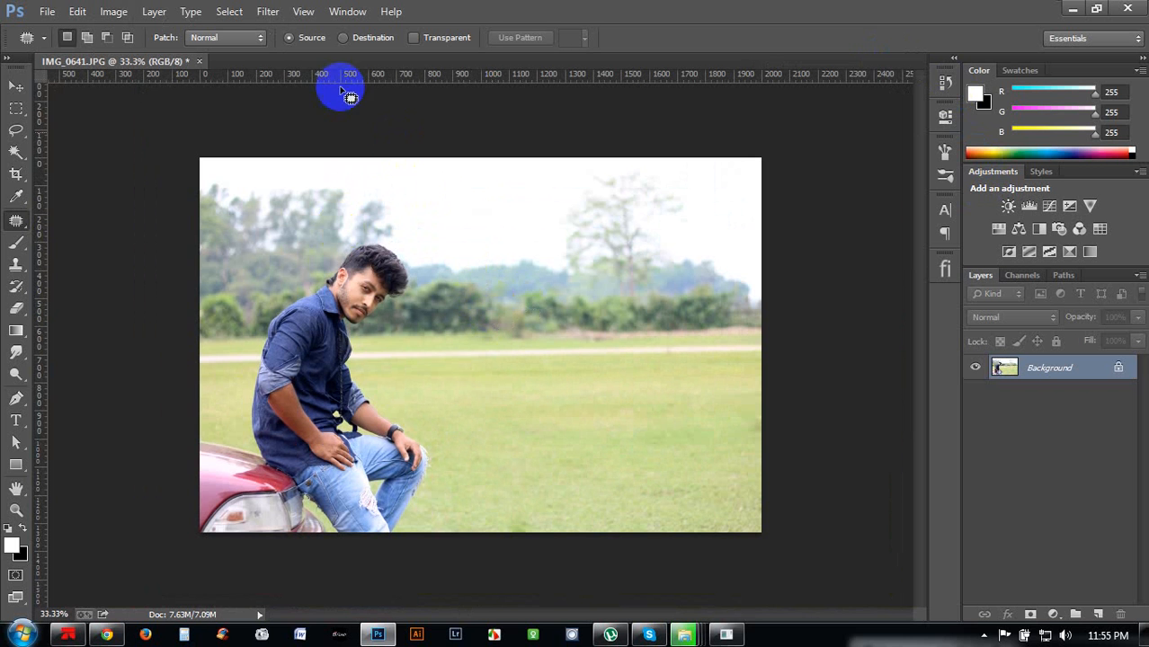
left_click(268, 11)
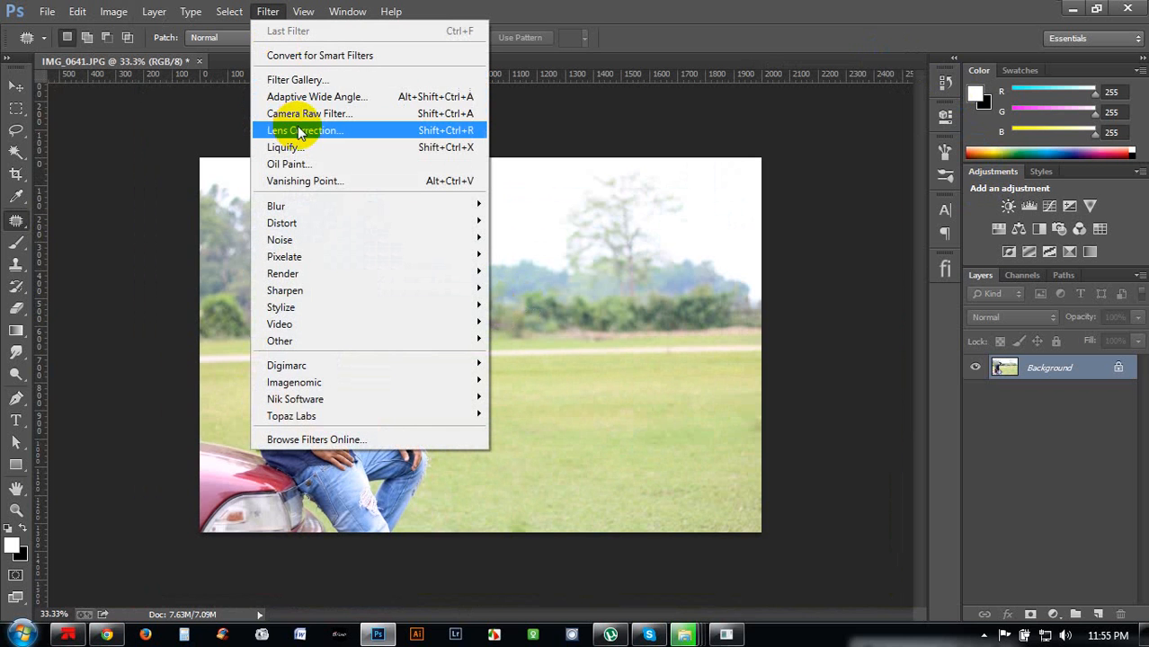
left_click(328, 114)
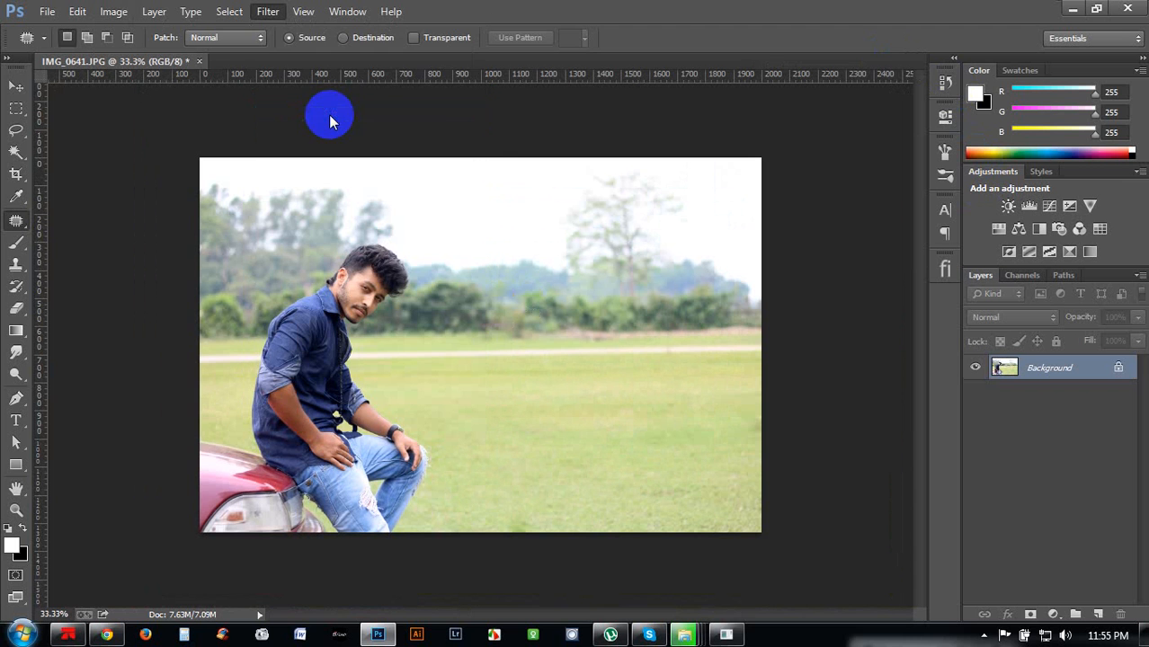
left_click(394, 271)
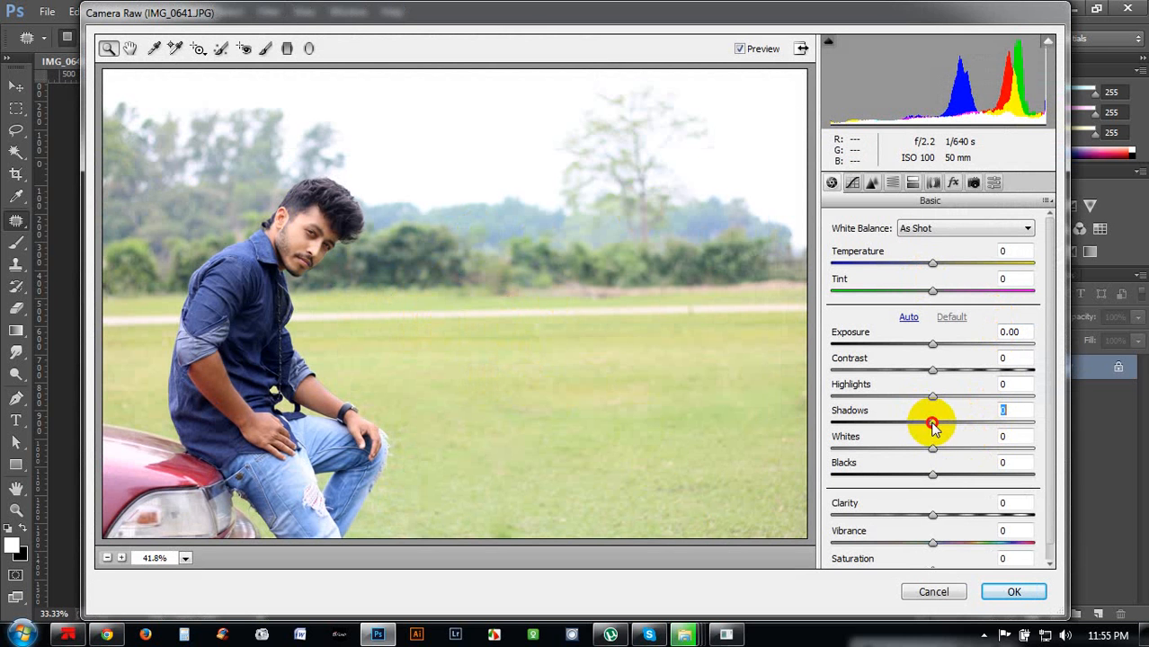
left_click_drag(932, 425, 996, 449)
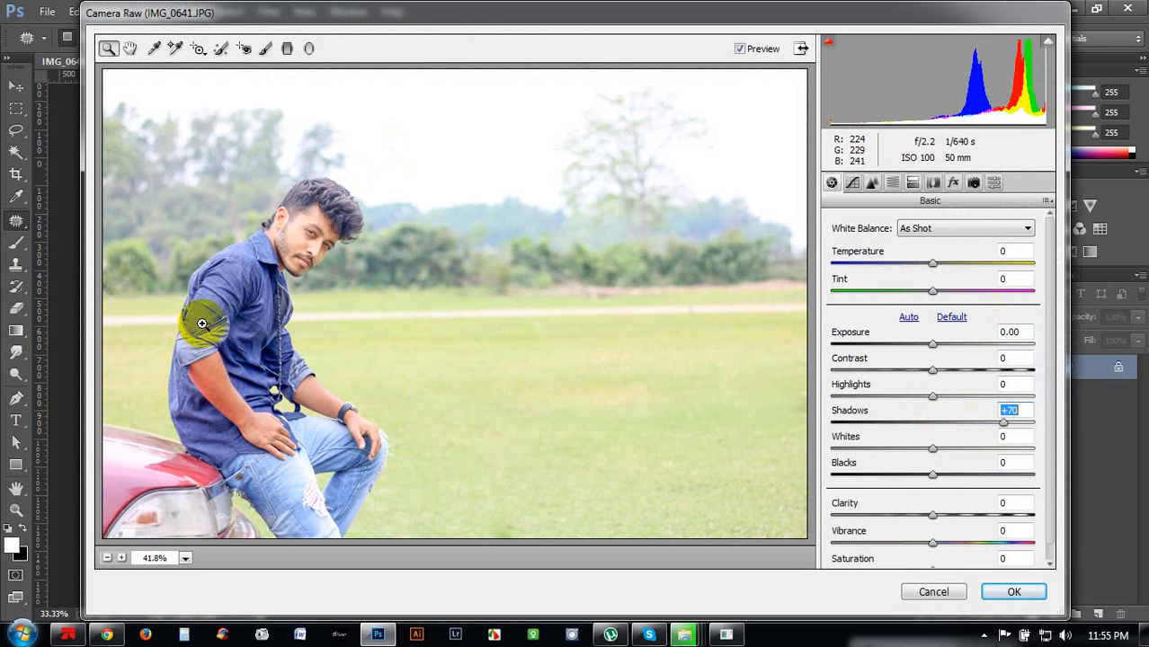
left_click_drag(935, 400, 833, 407)
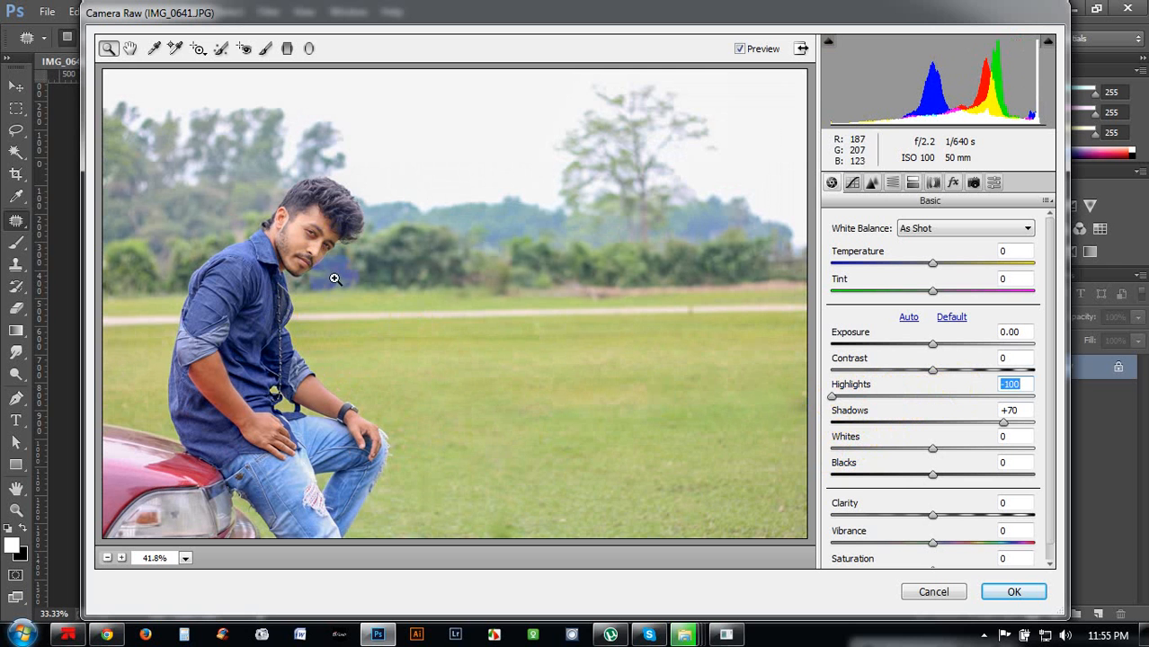
mouse_move(839, 402)
left_mouse_down()
mouse_move(857, 405)
mouse_move(820, 391)
left_mouse_up()
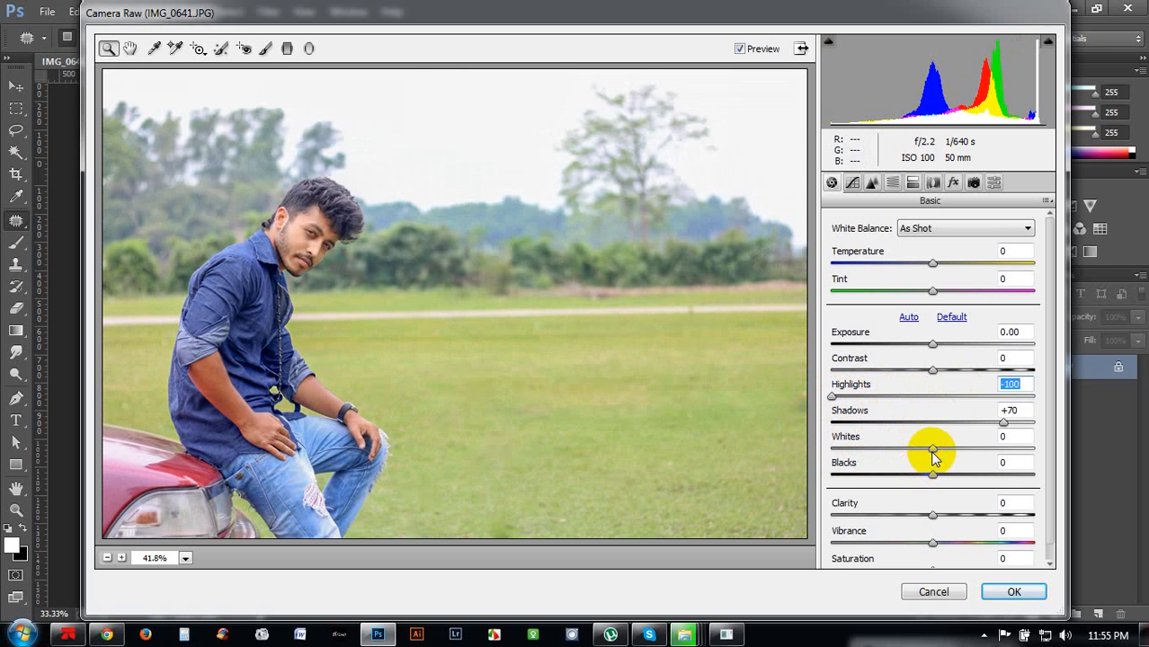
- Set Whites to +25, Blacks to -38, Clarity to +5, Vibrance to +100 and Contrast to +12
left_click_drag(933, 457, 899, 471)
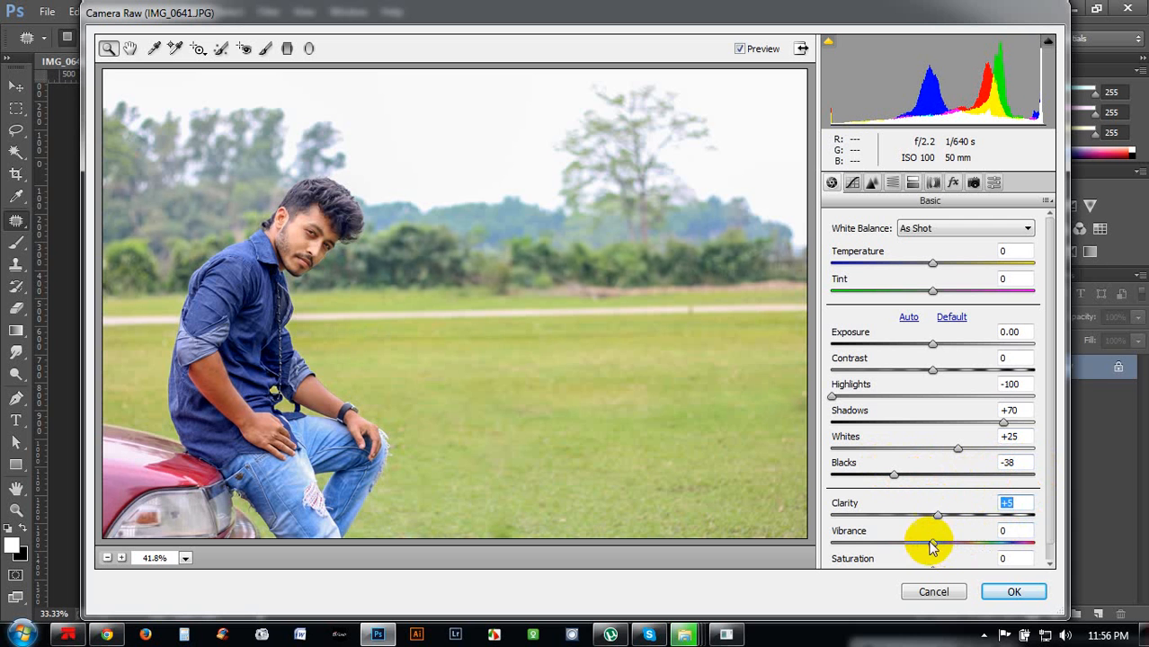
left_click_drag(933, 548, 1041, 589)
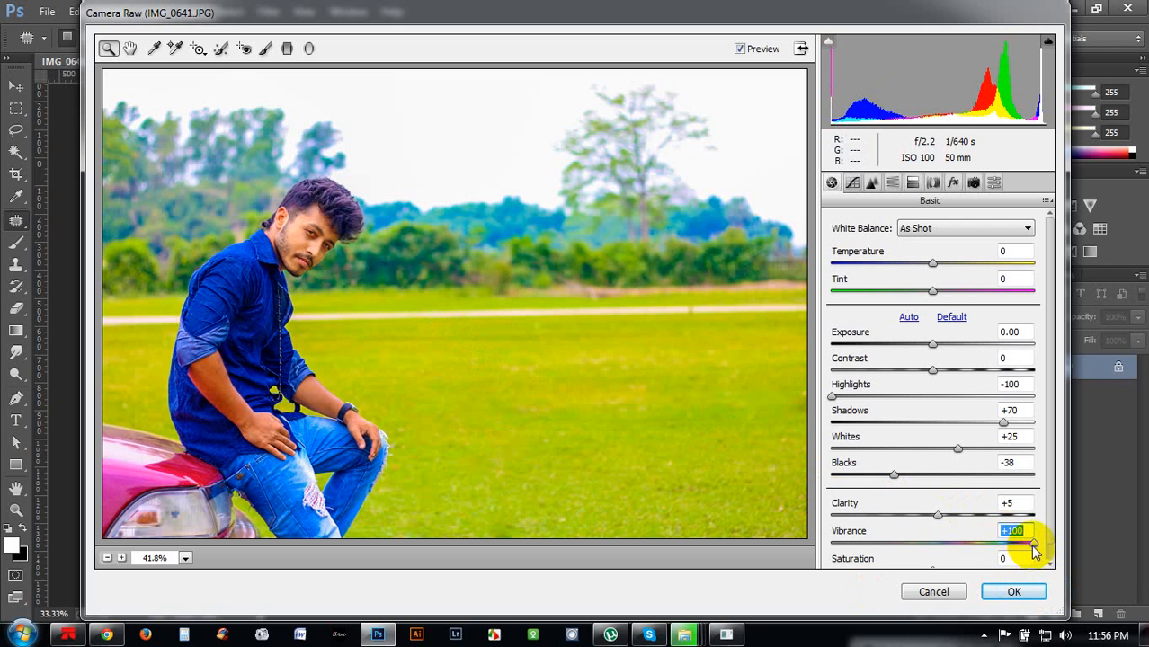
mouse_move(1033, 545)
left_mouse_down()
mouse_move(1014, 548)
mouse_move(1035, 545)
left_mouse_up()
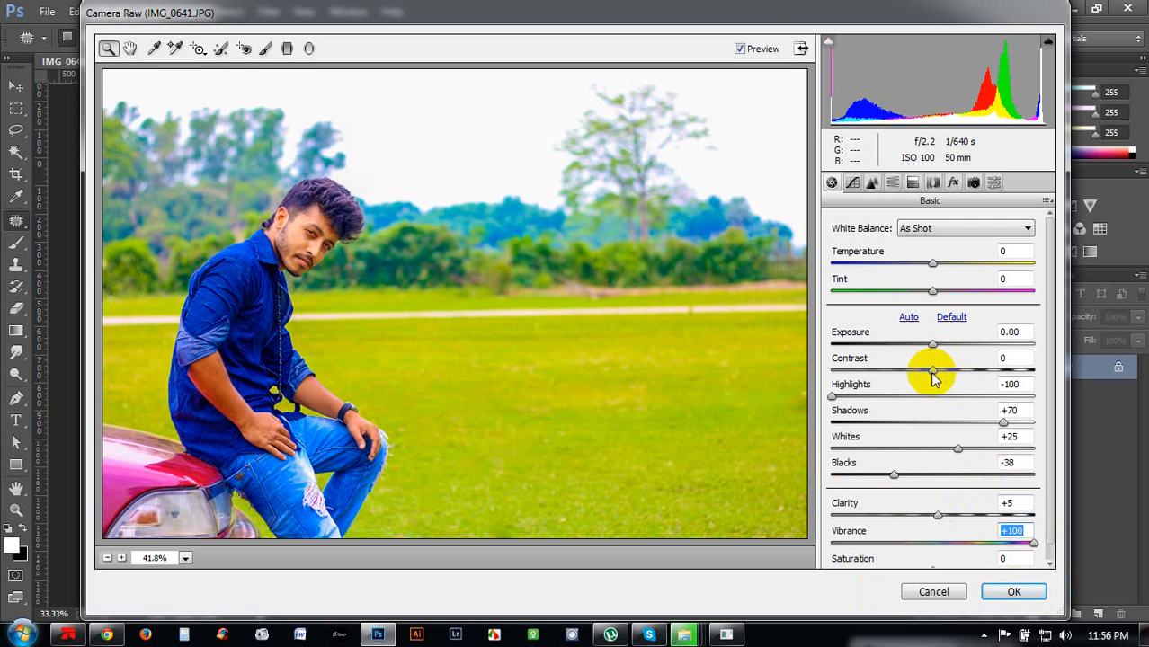
left_click_drag(932, 372, 944, 379)
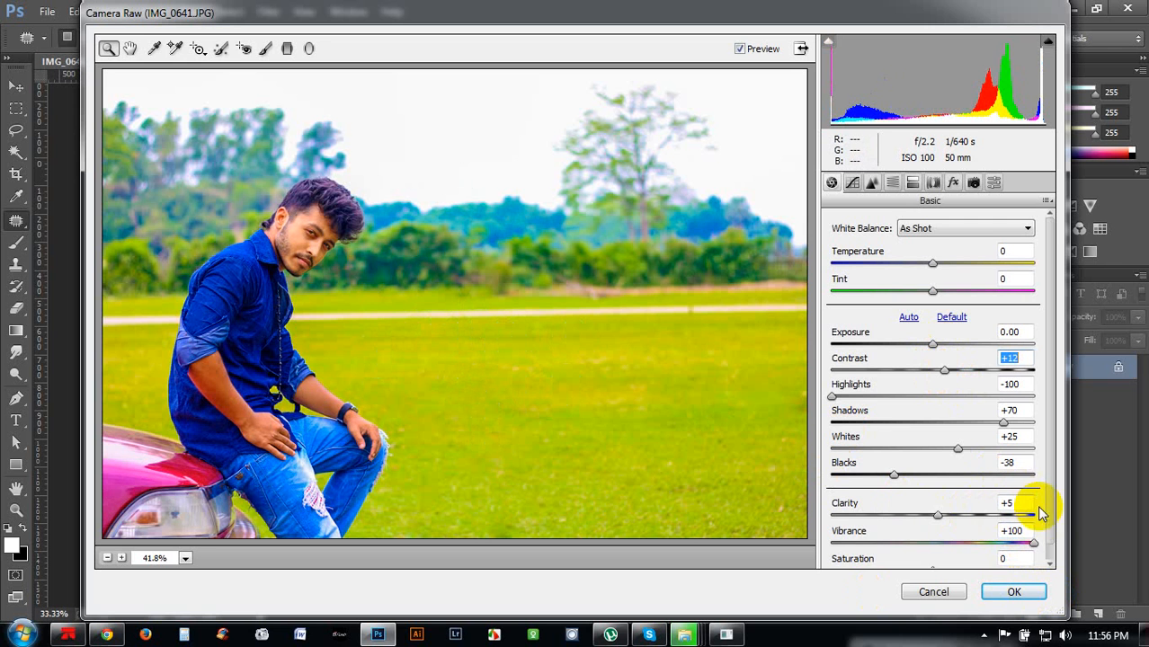
scroll(1022, 506, "down", 1)
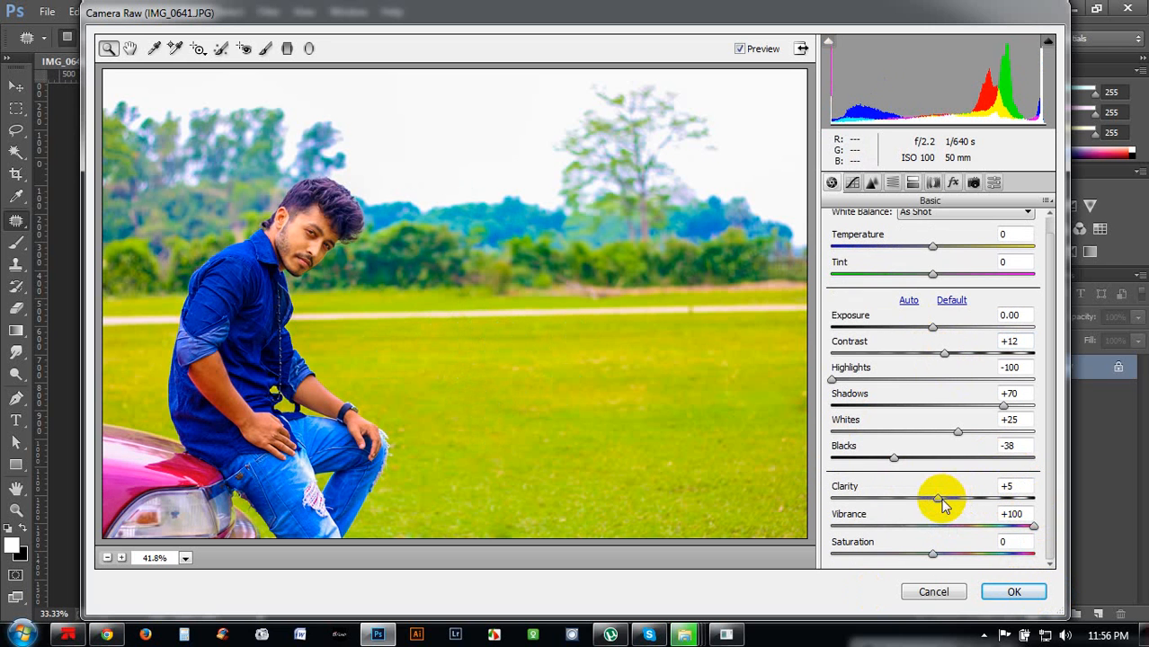
- Set the sharpening Amount to 13 in the Camera Raw Detail settings
left_click(852, 182)
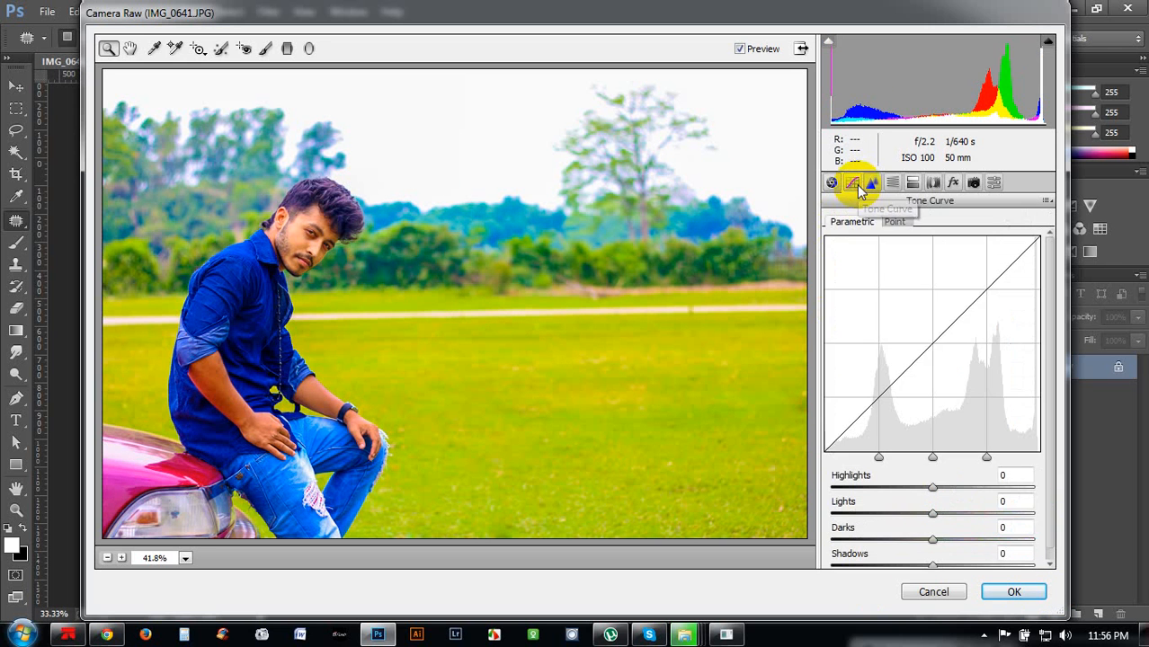
left_click(872, 183)
left_click(852, 183)
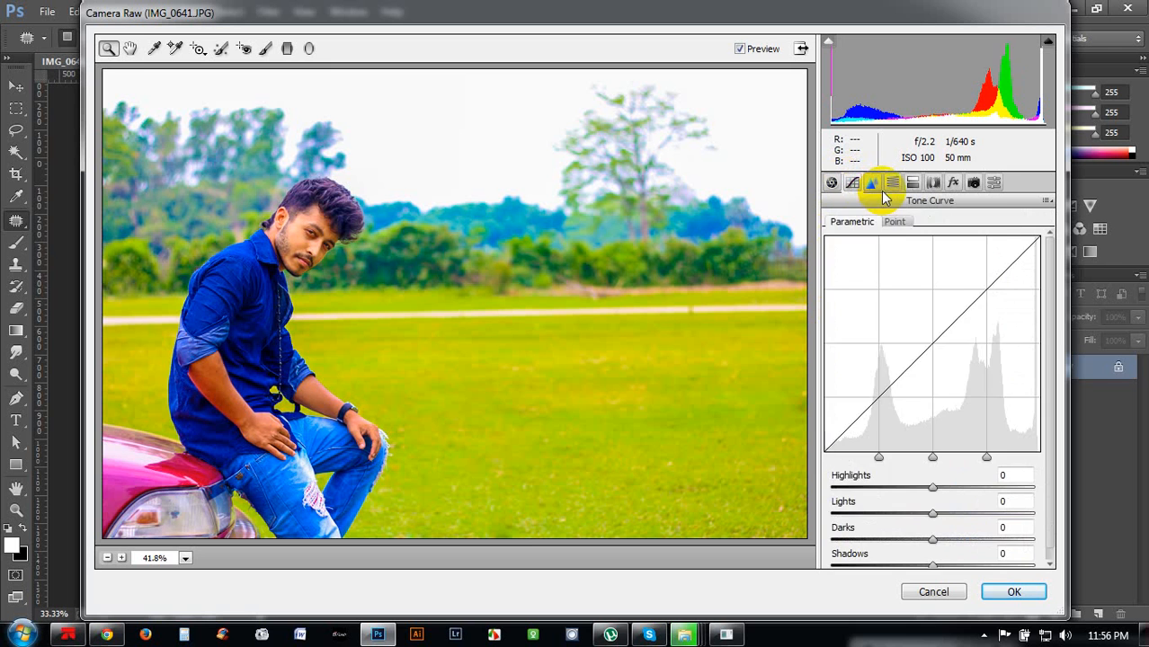
left_click(872, 184)
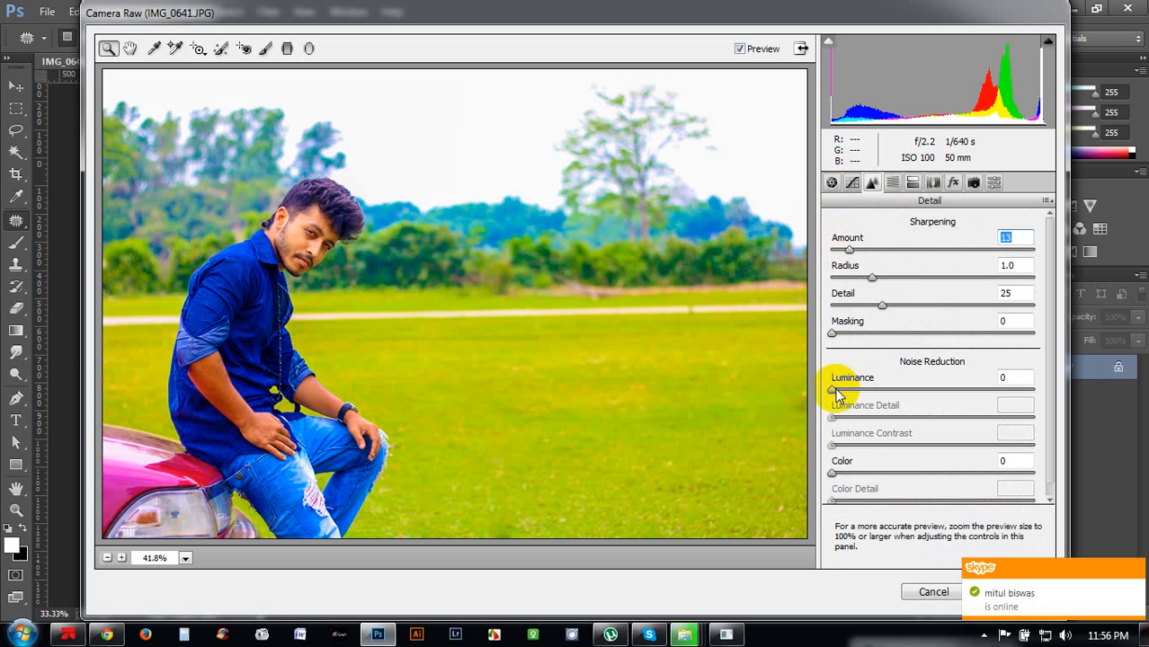
- Set the noise reduction Luminance to 20 while checking the man's face, and apply the Camera Raw adjustments to the photo
left_click_drag(171, 158, 480, 471)
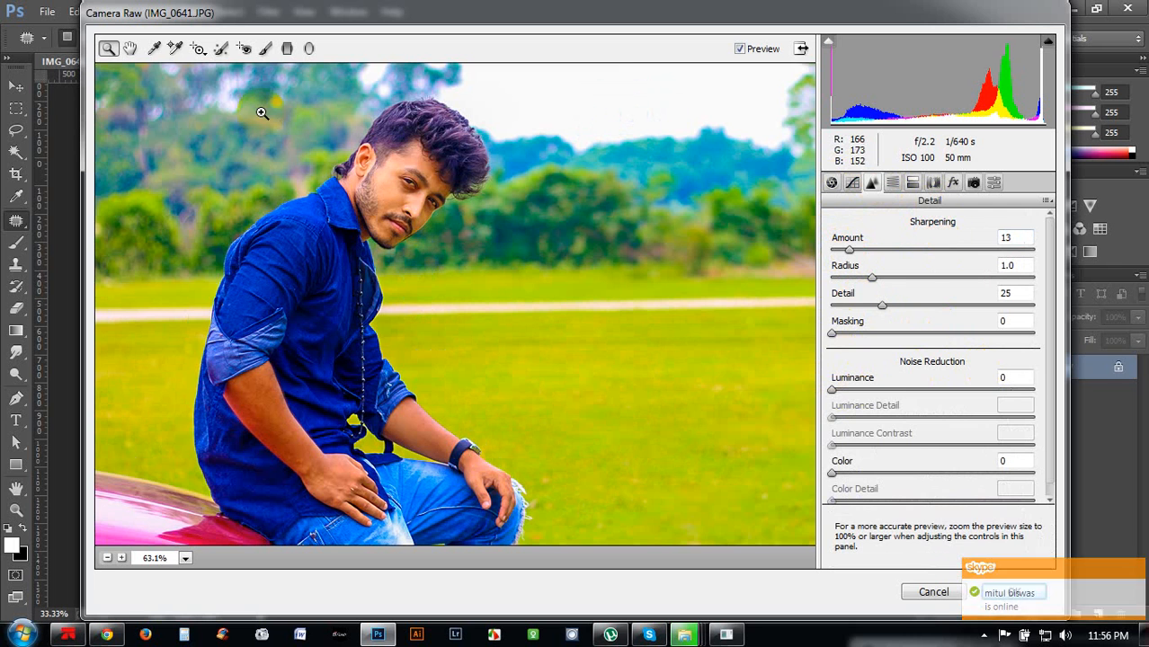
left_click_drag(259, 111, 439, 290)
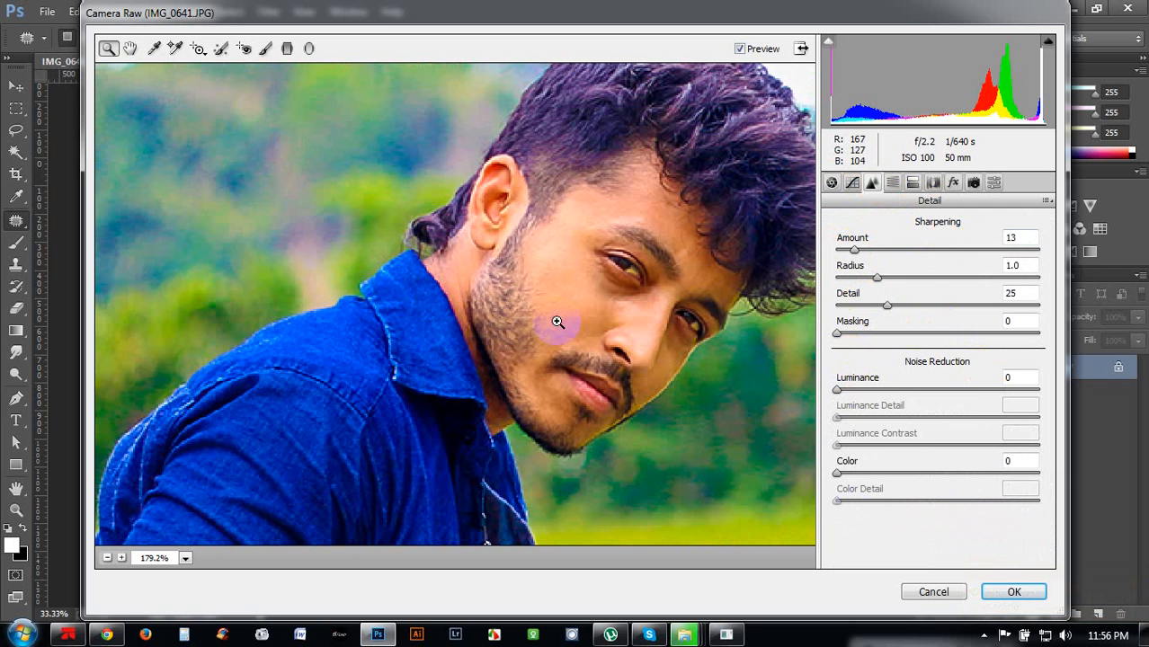
left_click(846, 390)
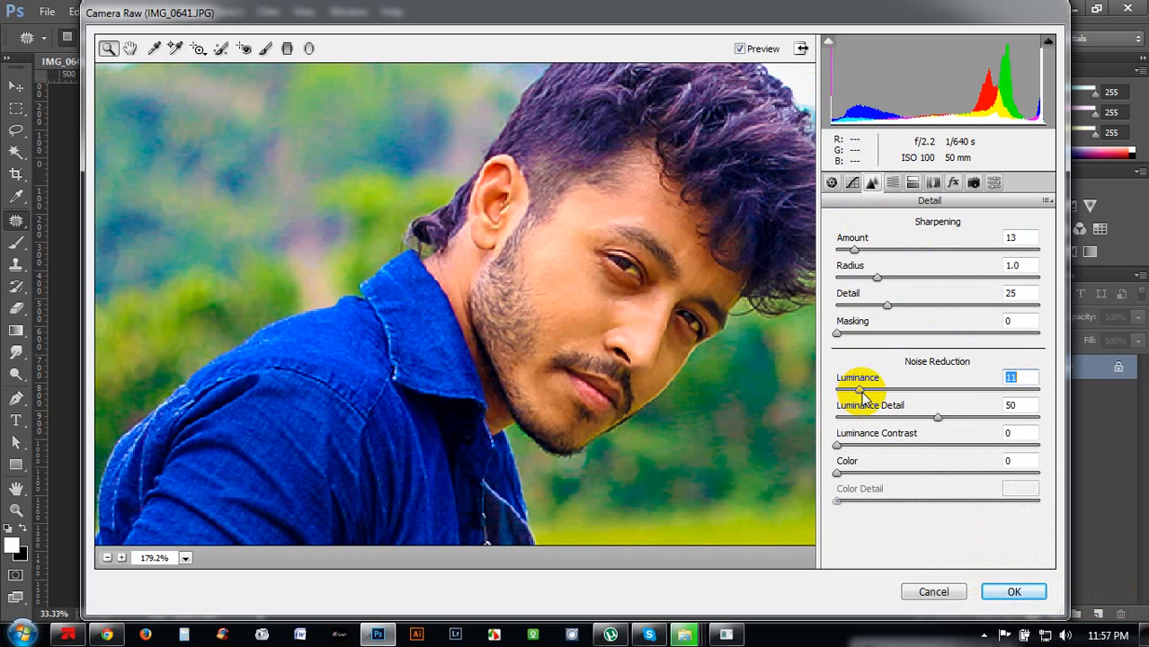
mouse_move(861, 393)
left_mouse_down()
mouse_move(907, 394)
mouse_move(878, 394)
left_mouse_up()
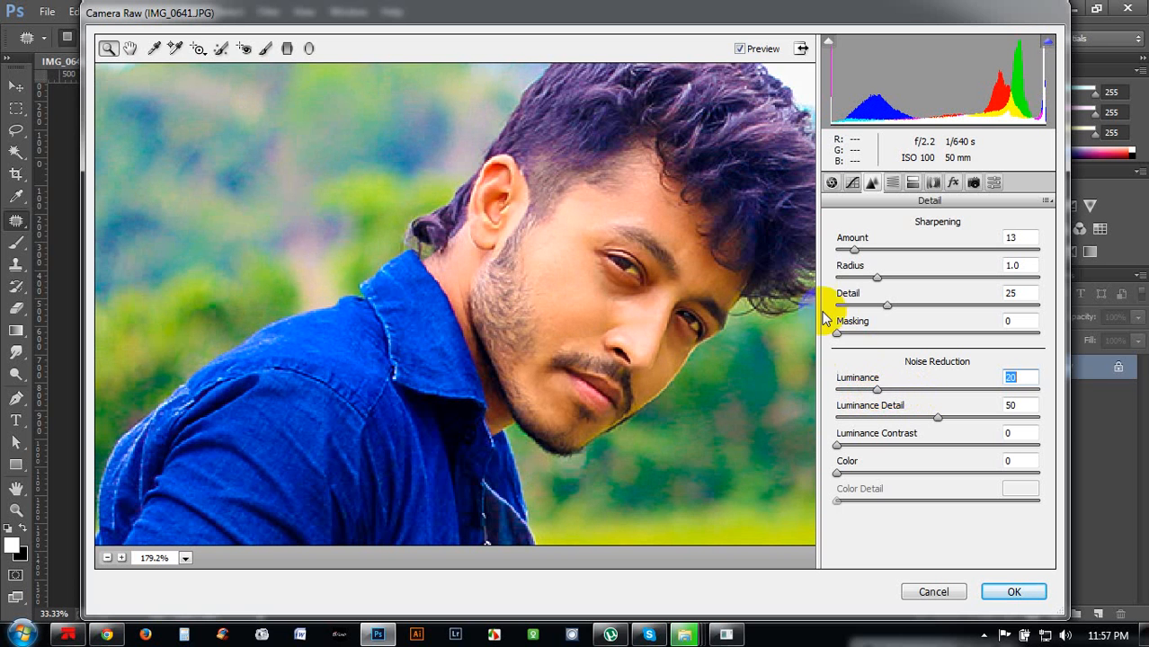
double_click(108, 558)
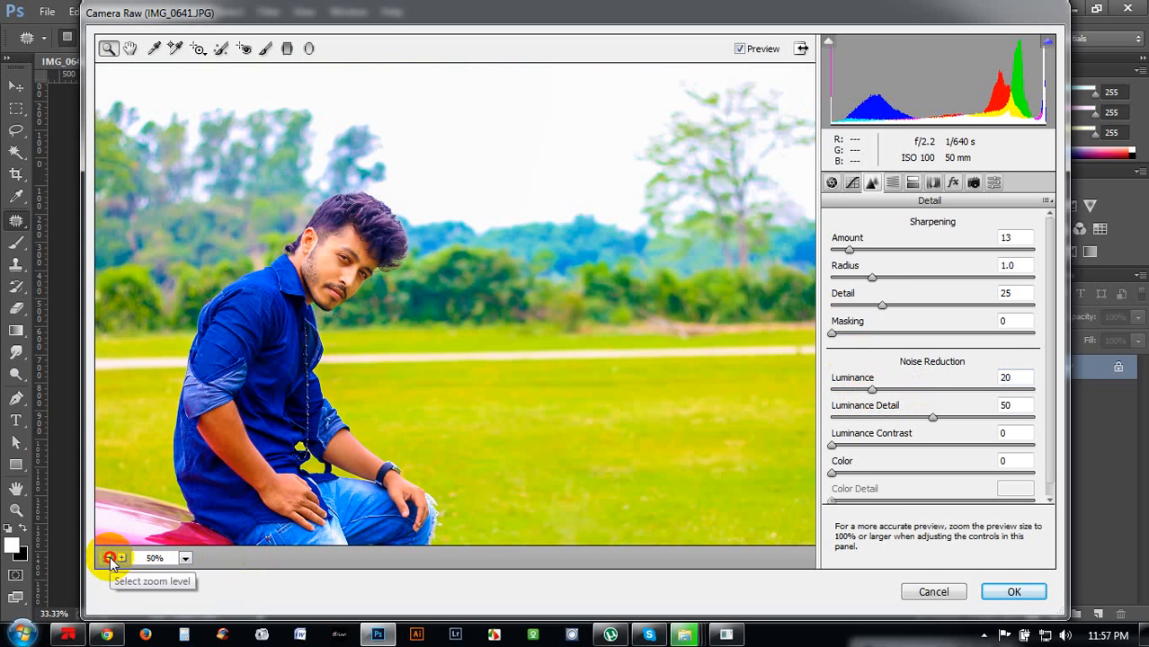
left_click(108, 558)
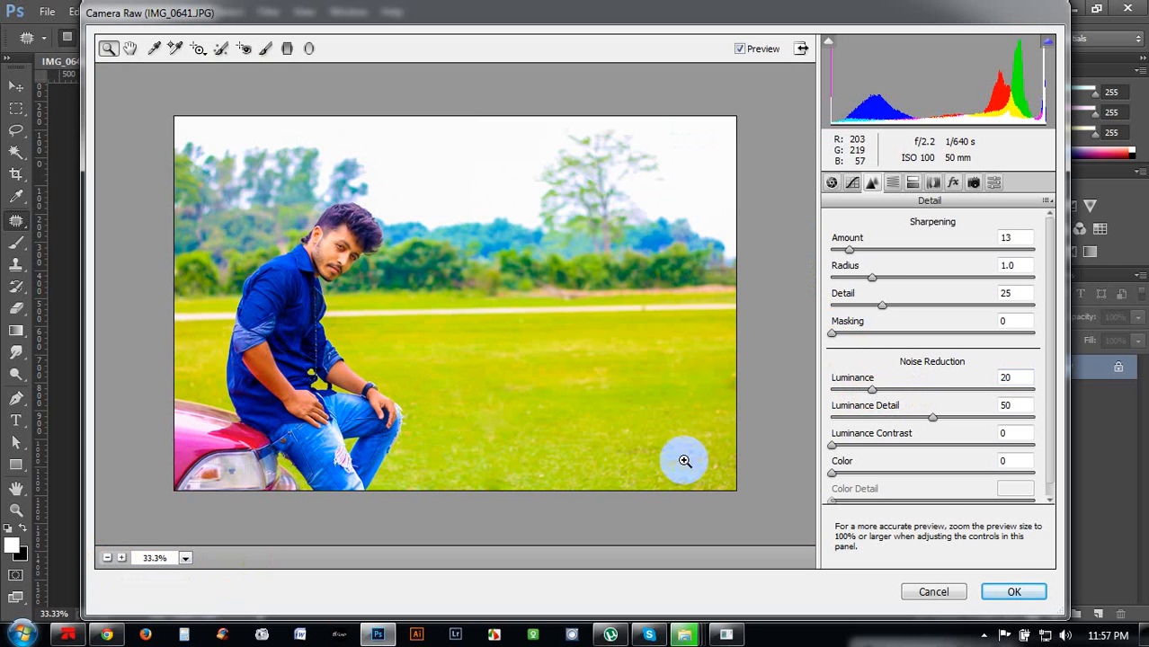
left_click(1013, 592)
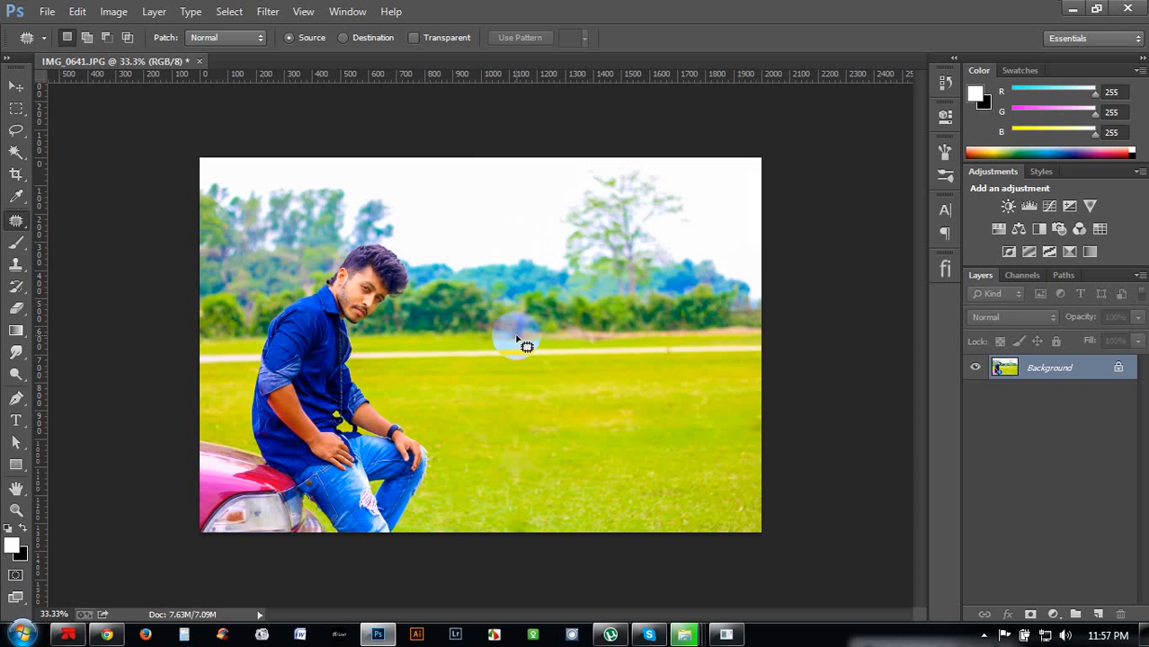
- Compare the photo before and after the Camera Raw Filter, keeping the filter applied, and examine the graded result up close
key("ctrl+z")
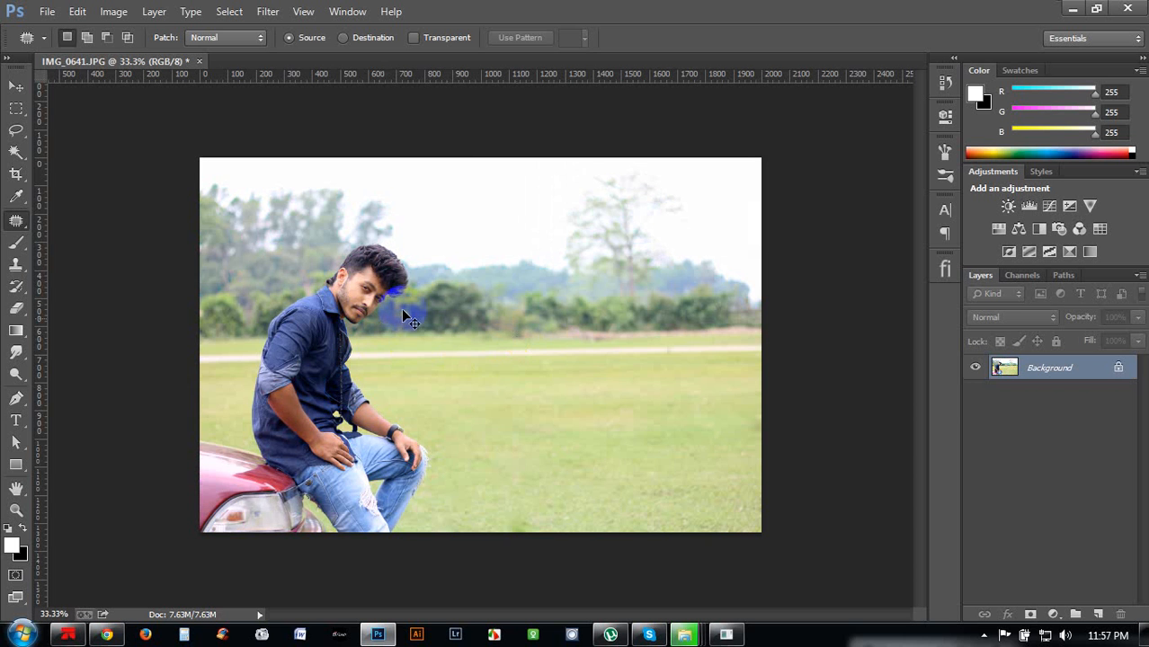
key("ctrl+z")
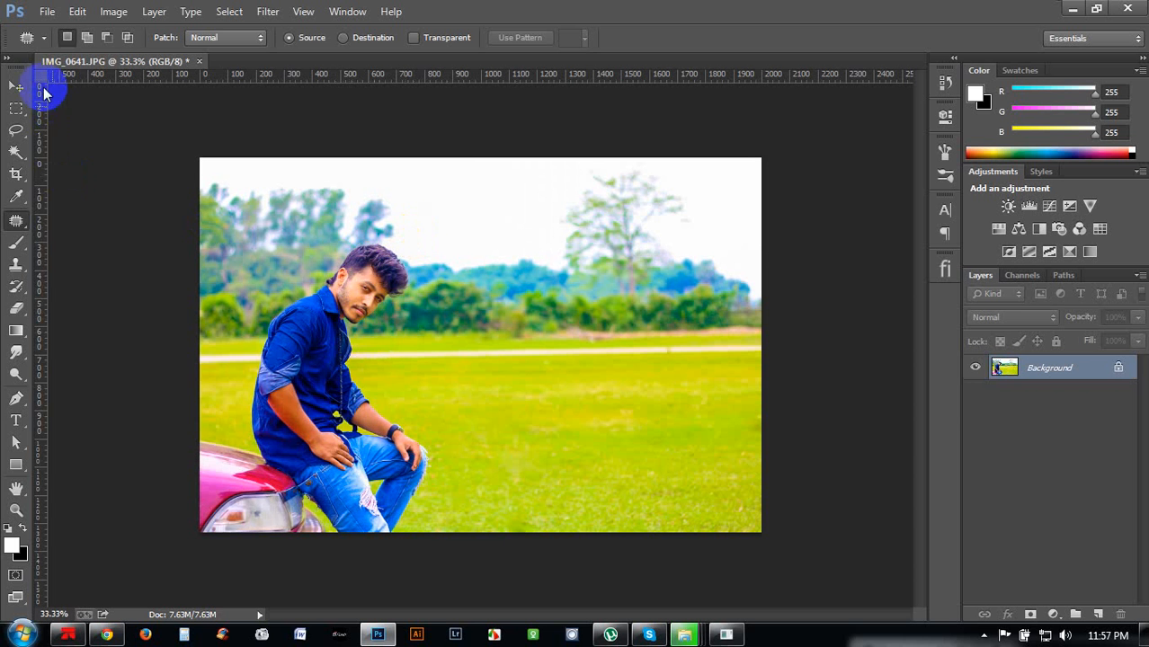
left_click(16, 87)
key("ctrl+plus")
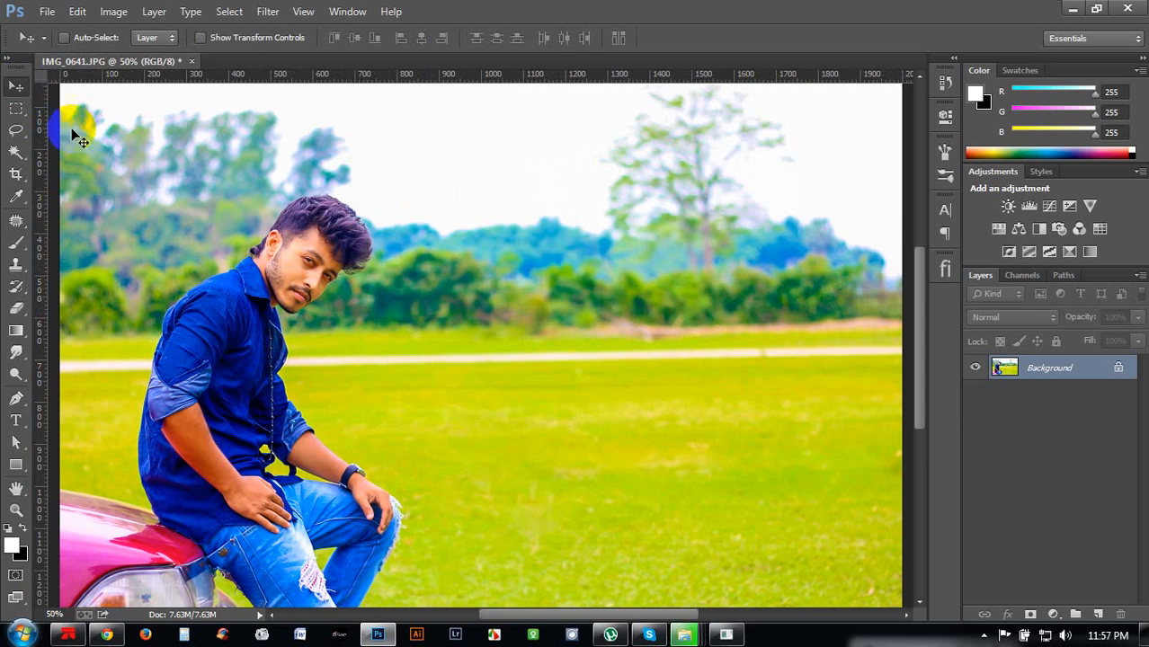
scroll(351, 292, "down", 1)
scroll(350, 292, "up", 1)
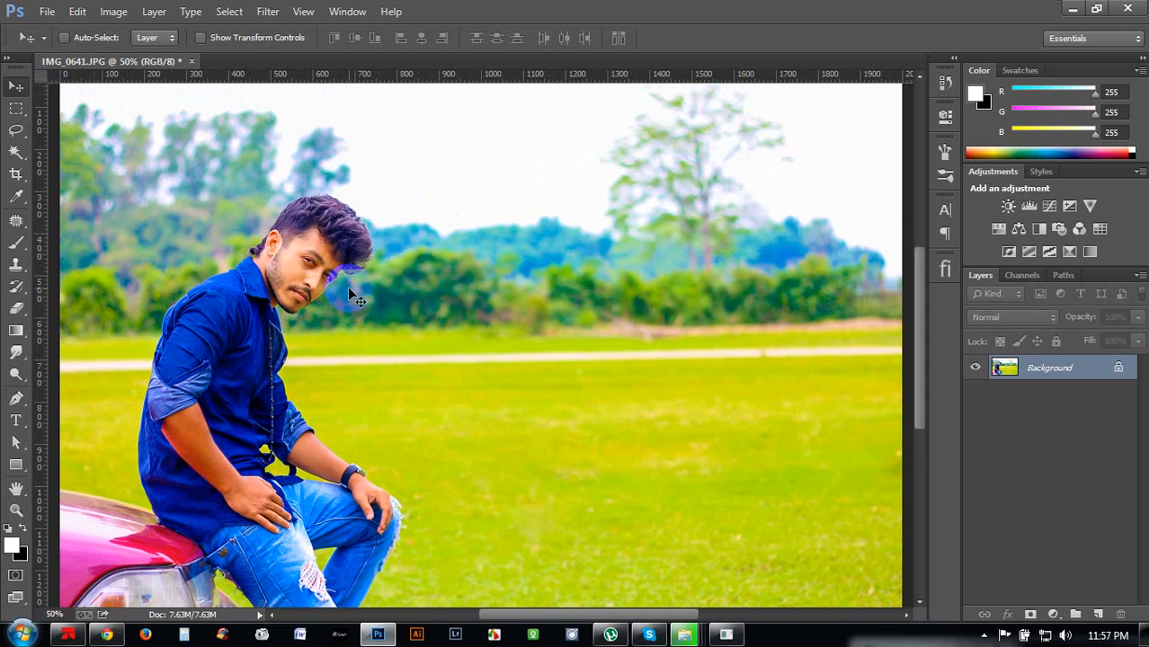
key("ctrl+minus")
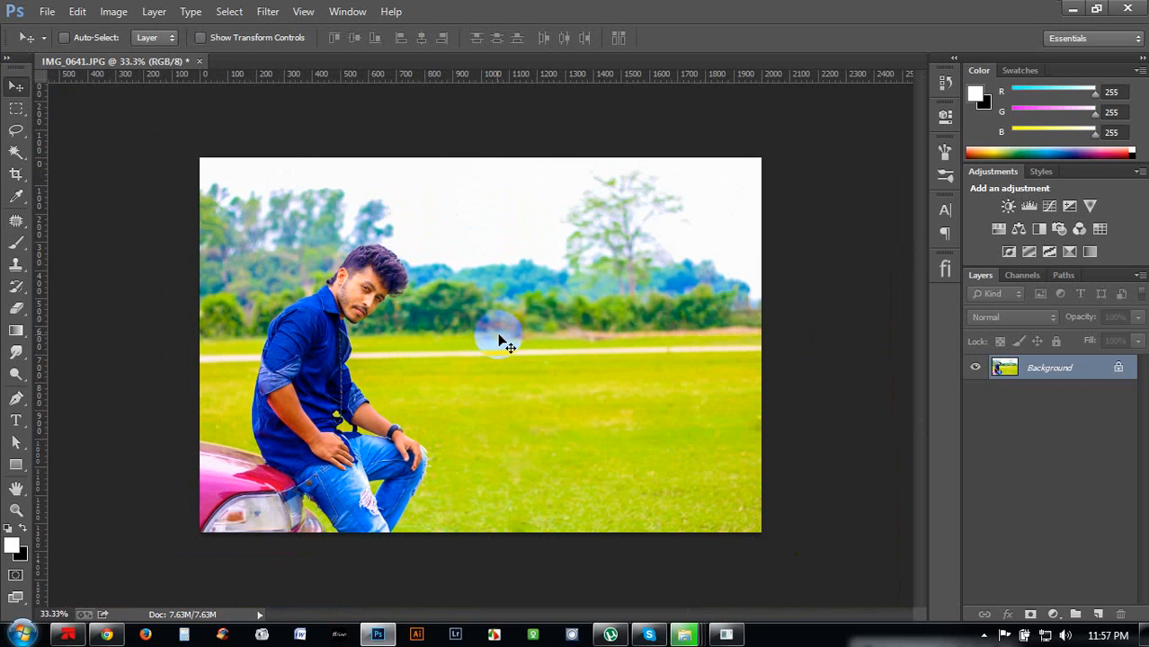
- Straighten the photo with the Crop tool along the pale path behind the man and commit the crop
left_click(15, 174)
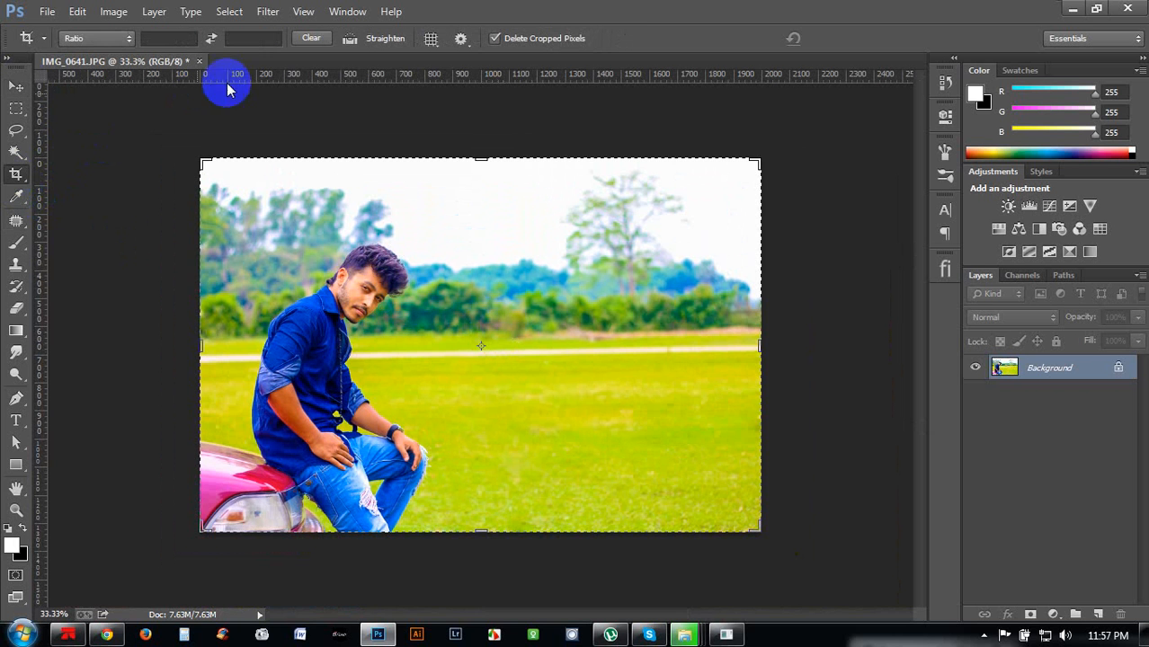
left_click(351, 40)
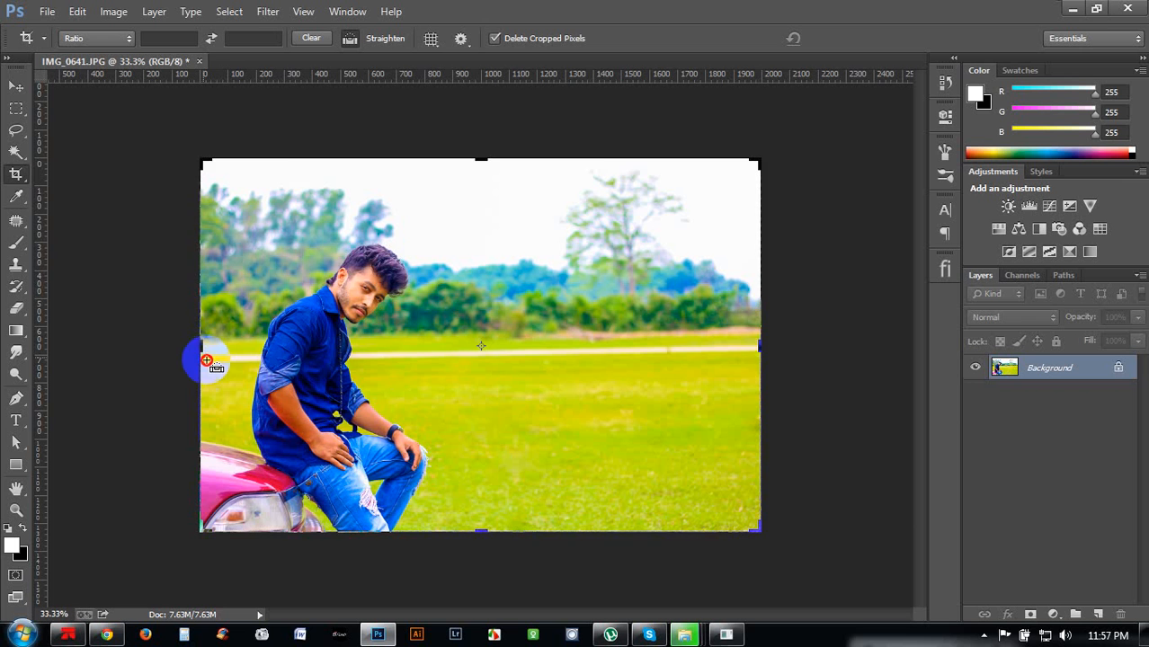
left_click_drag(203, 358, 757, 342)
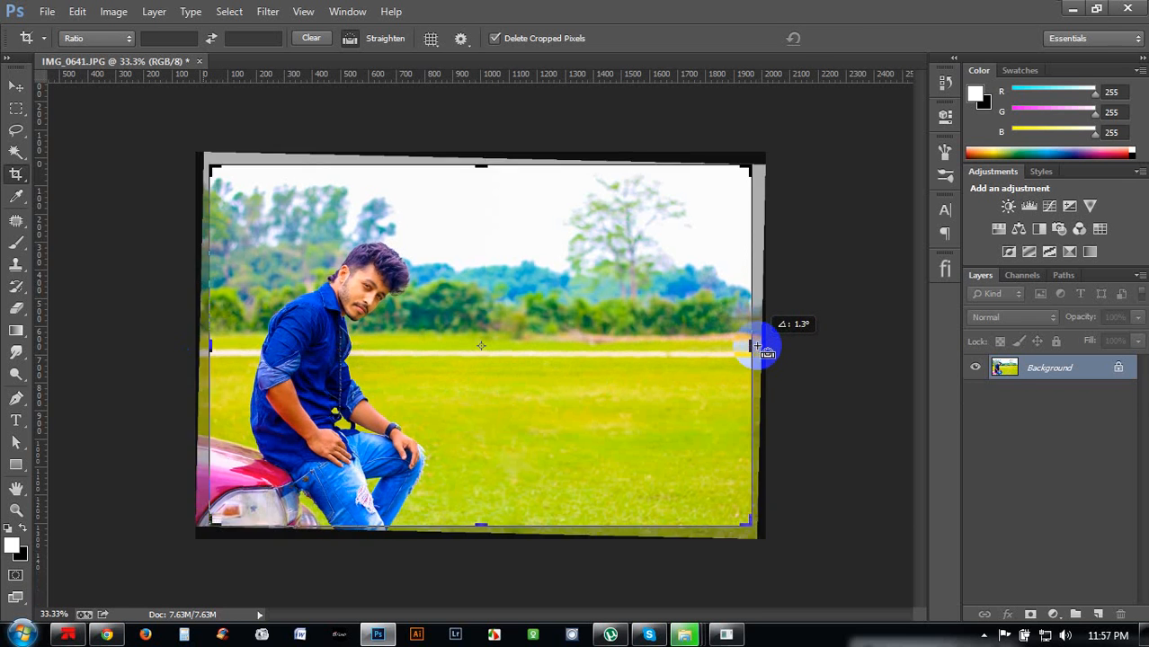
left_click(847, 38)
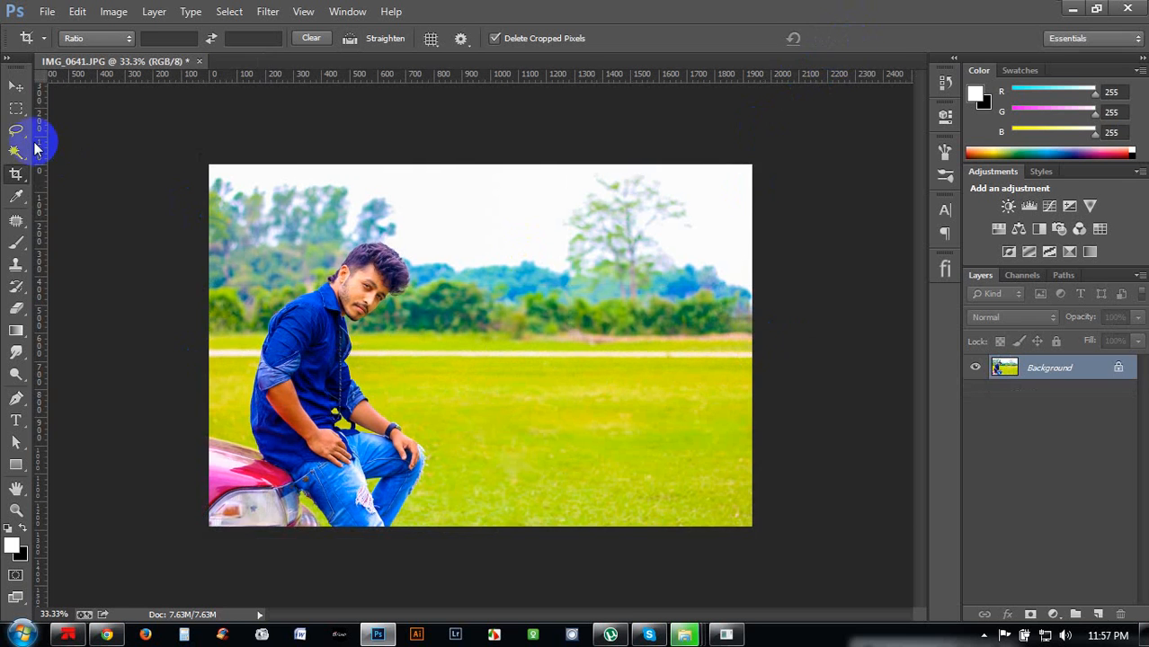
left_click(17, 86)
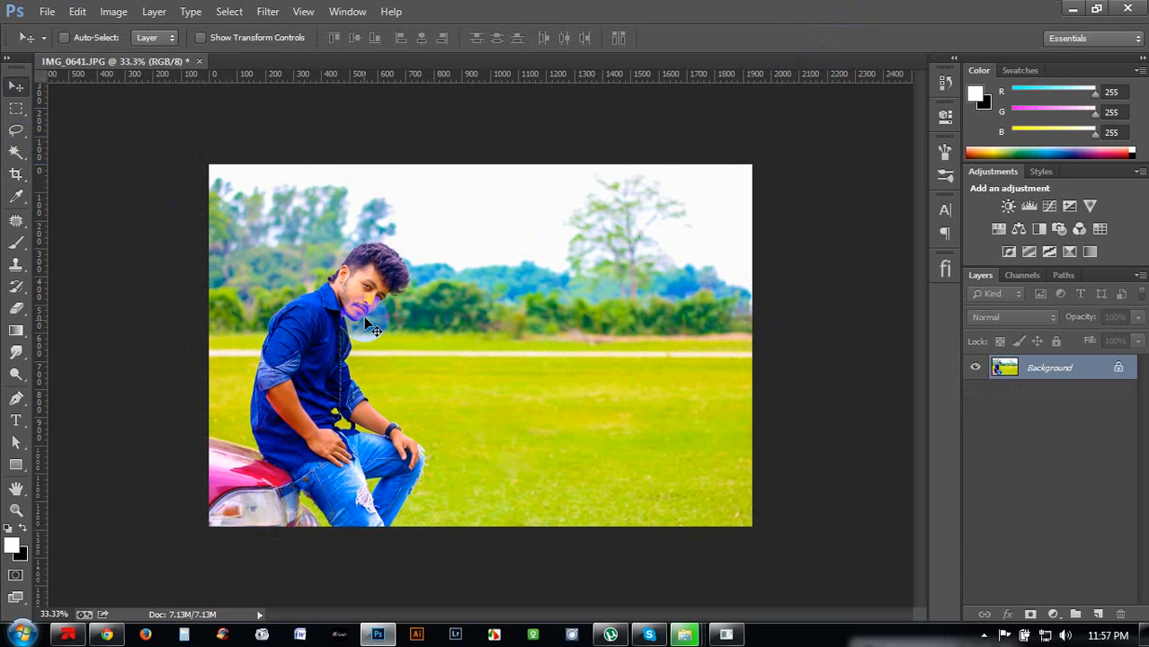
- Launch the application pinned beside Lightroom
left_click(494, 633)
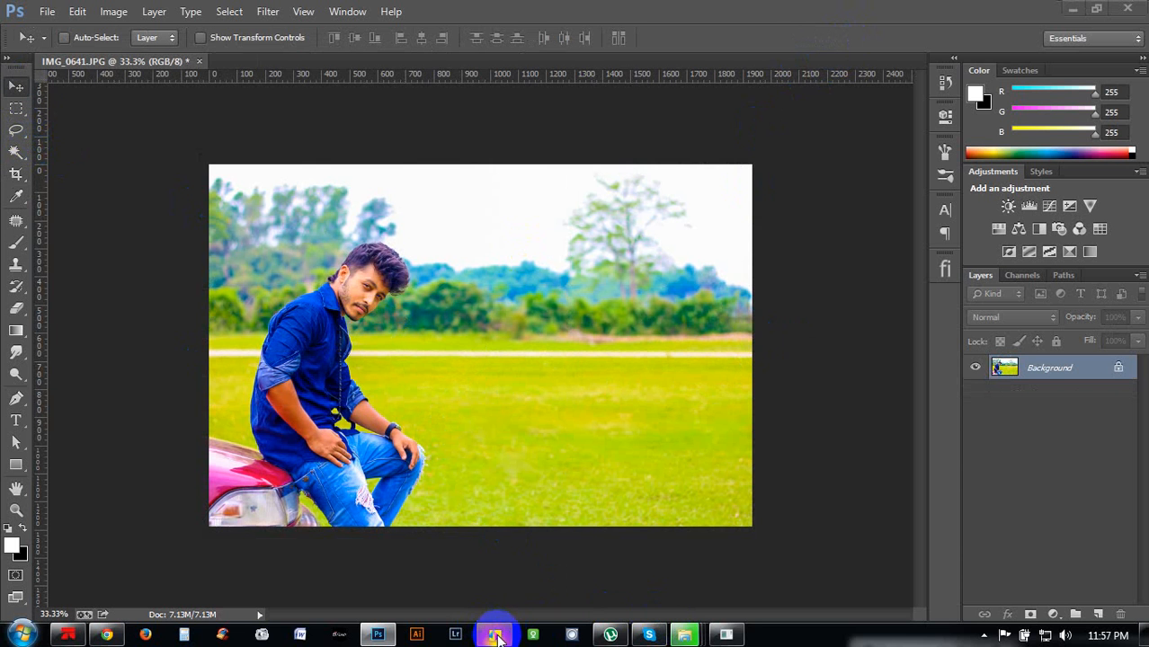